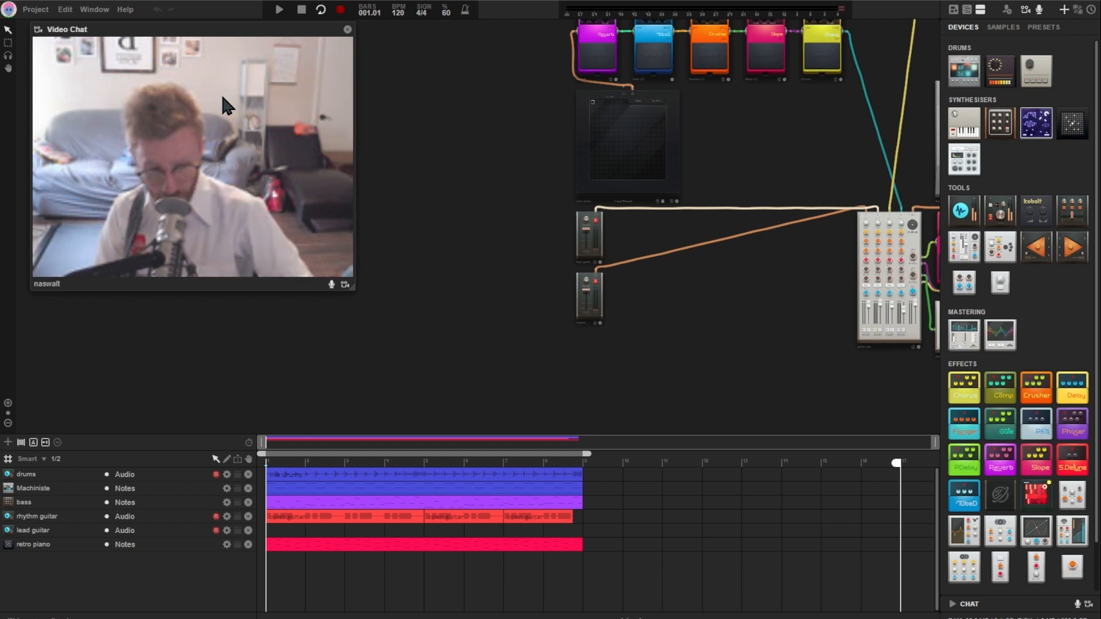
Step: Play back the song while looking over the guitar mixer and its connected effects
drag(791, 156, 491, 187)
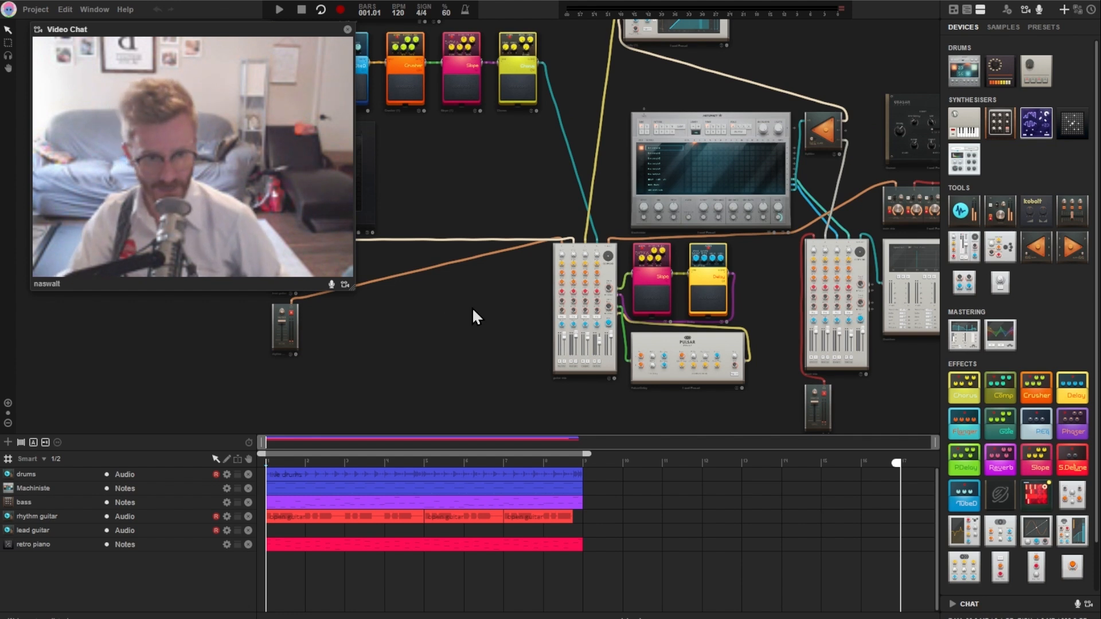
scroll(472, 307, up, 2)
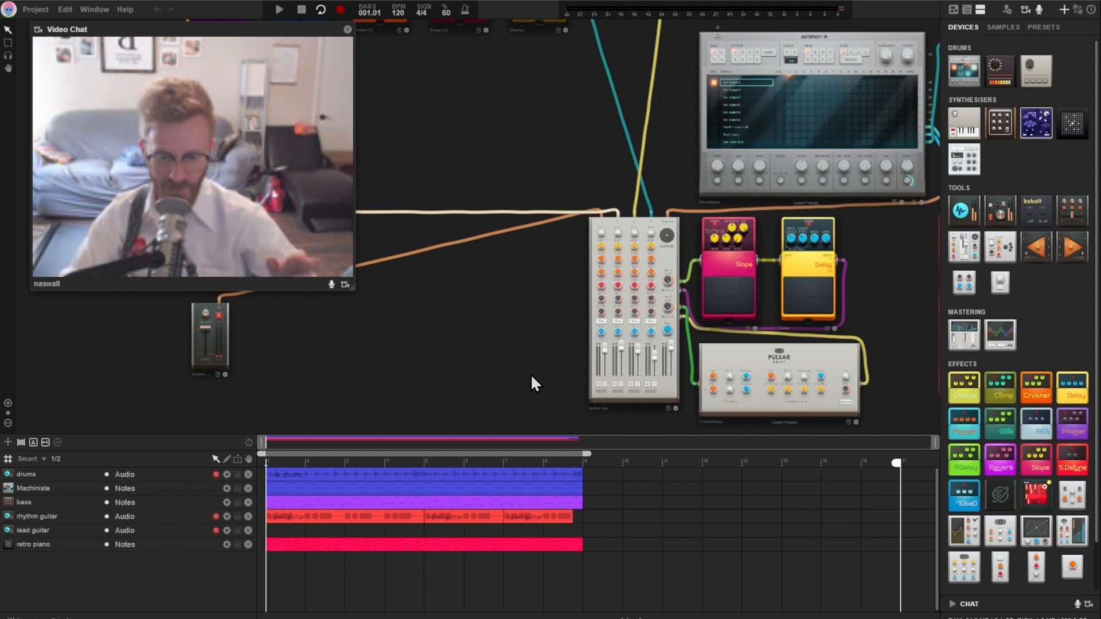
key(space)
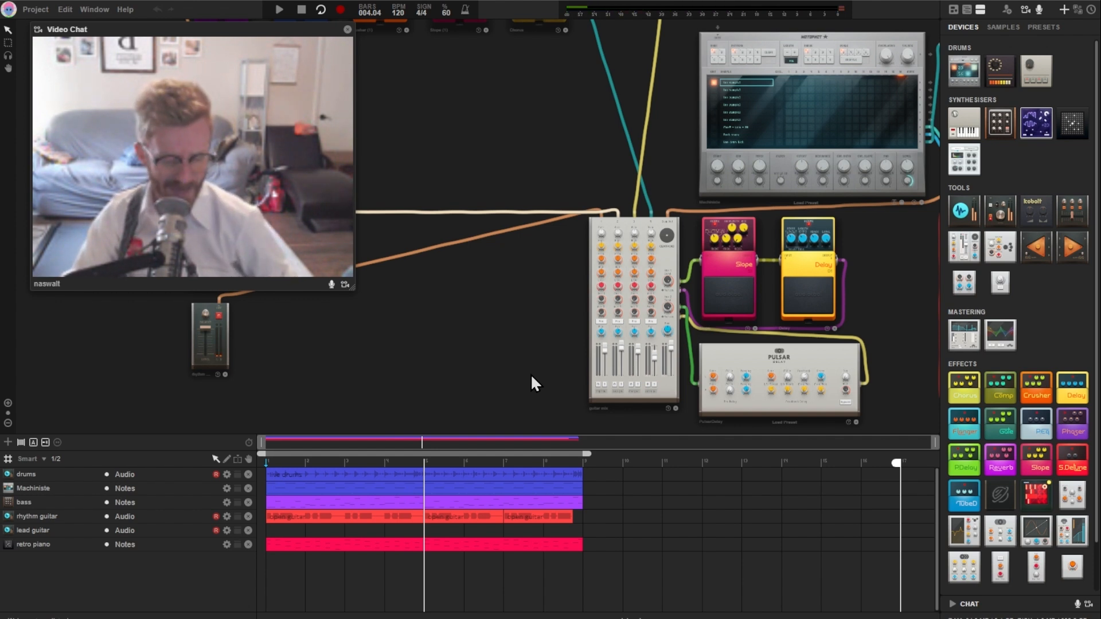
scroll(531, 377, up, 2)
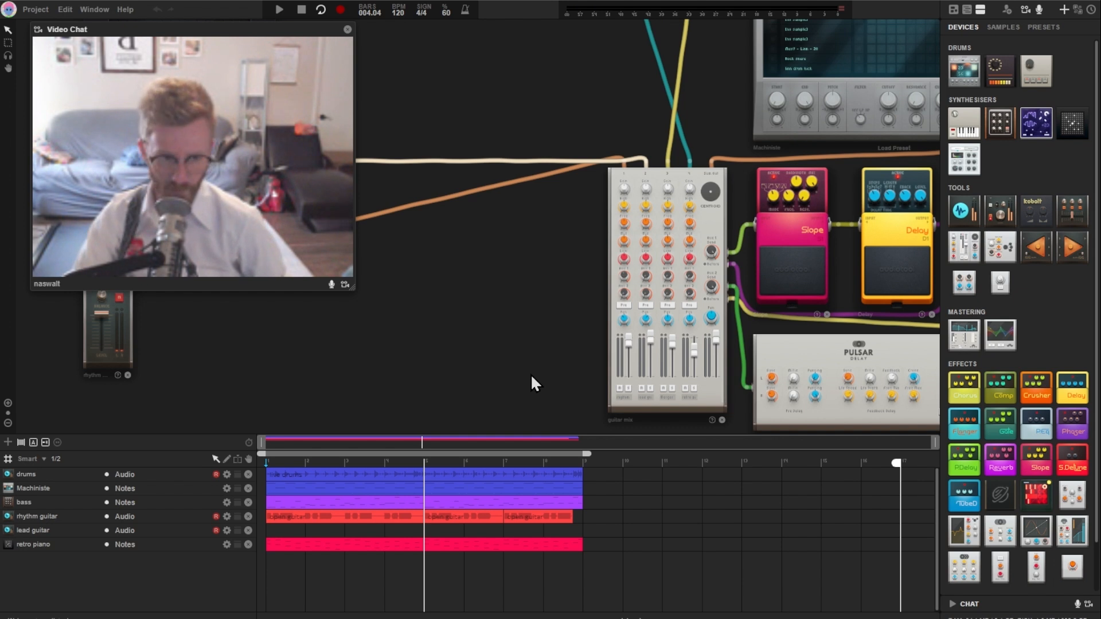
key(space)
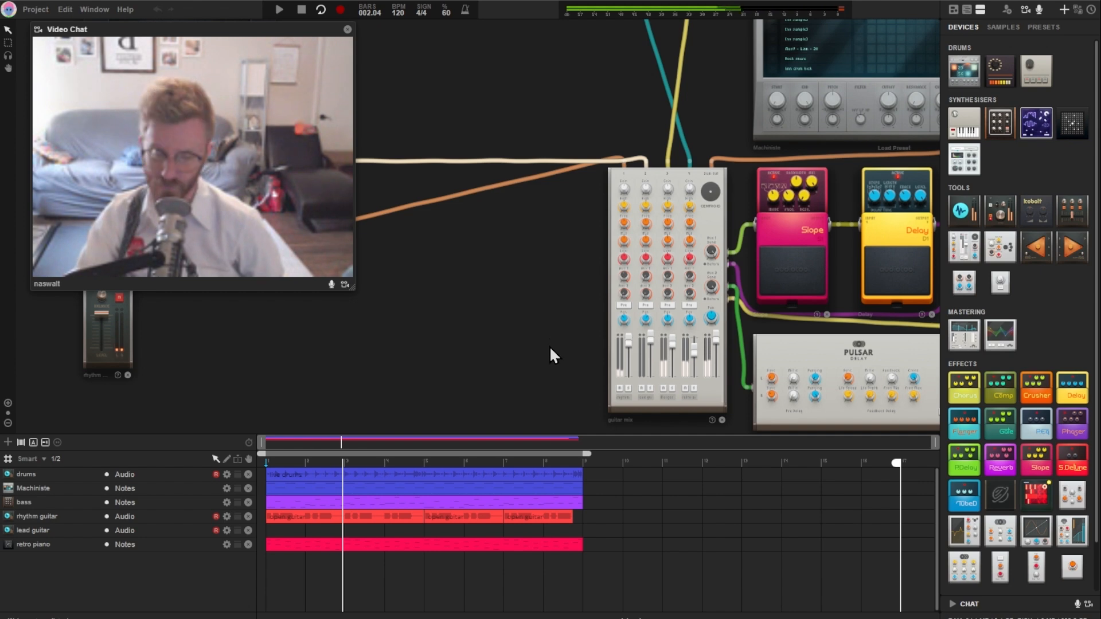
scroll(558, 337, up, 2)
drag(558, 337, 463, 253)
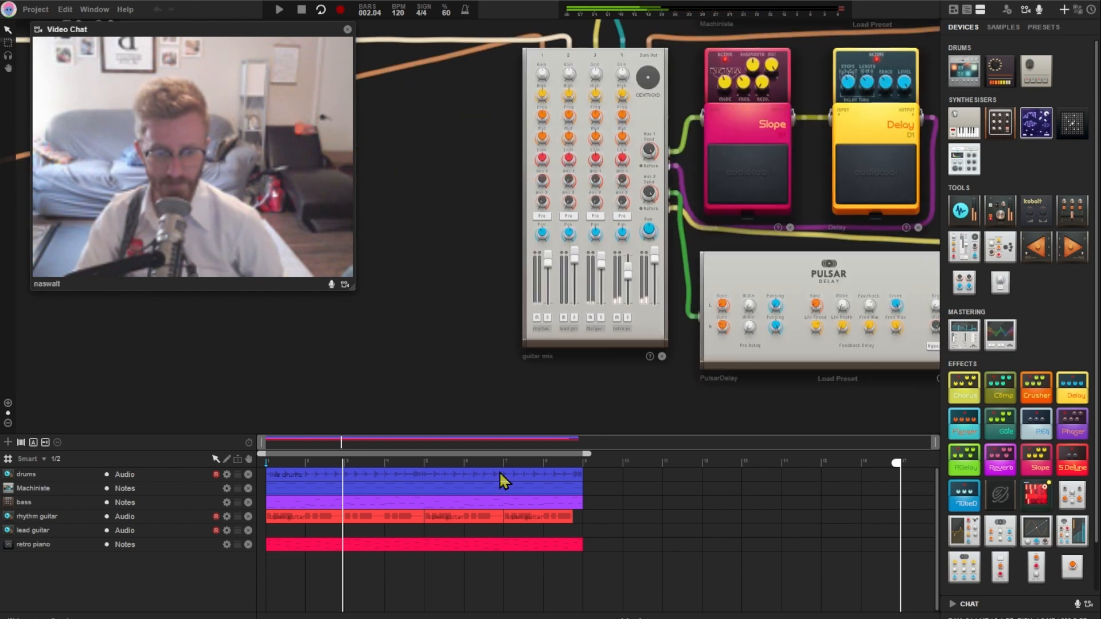
Step: Locate the retro piano device, solo its channel on the guitar mixer and start playback
click(38, 546)
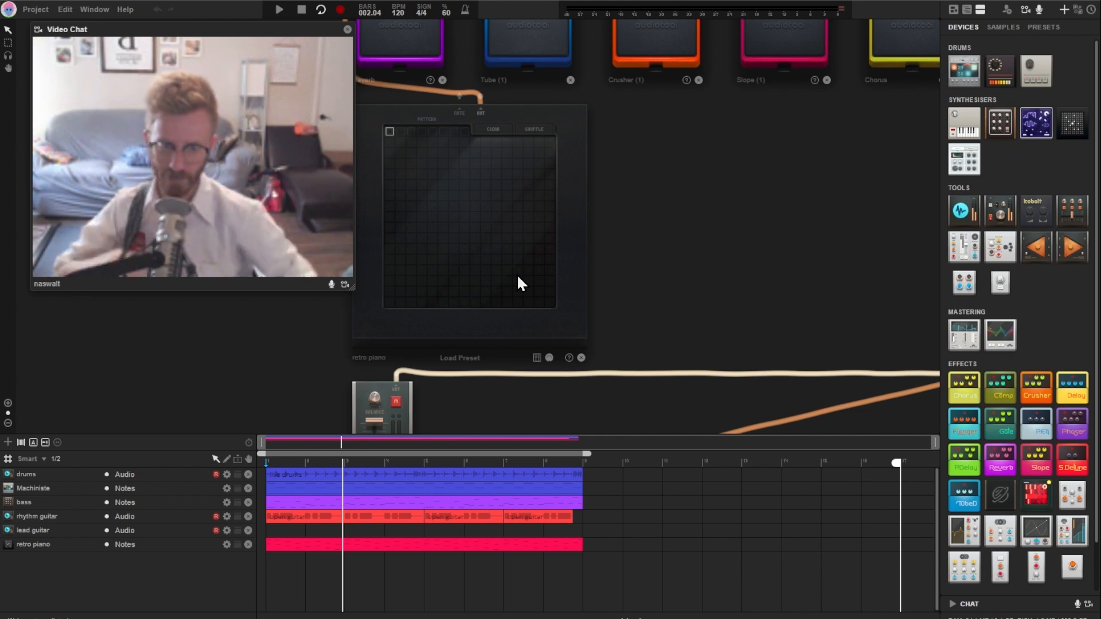
scroll(770, 219, down, 3)
drag(770, 219, 407, 256)
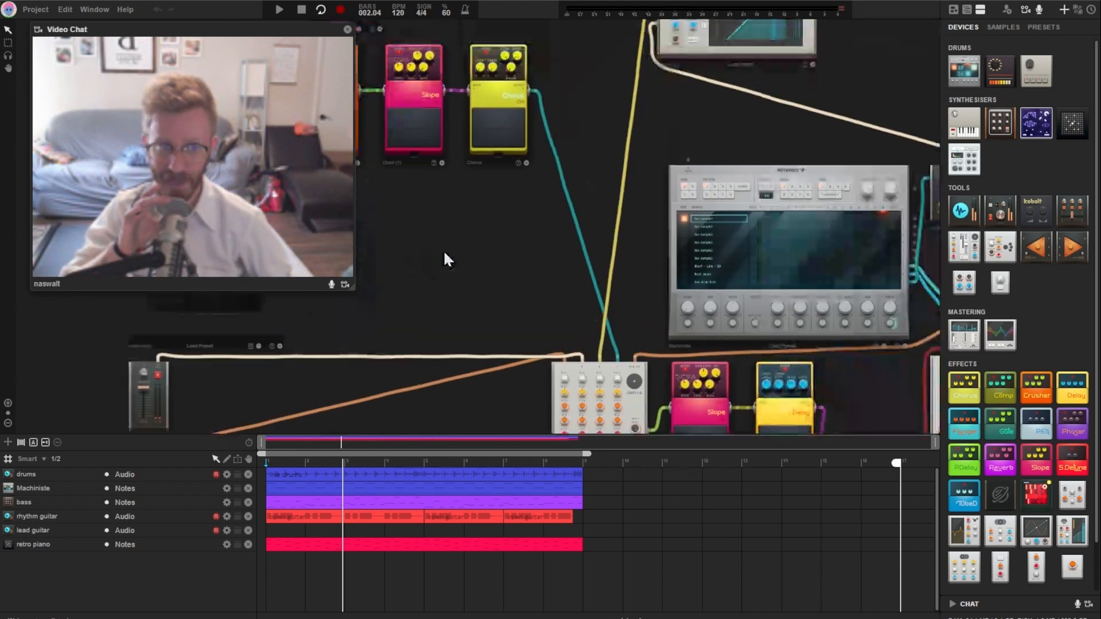
drag(533, 137, 462, 2)
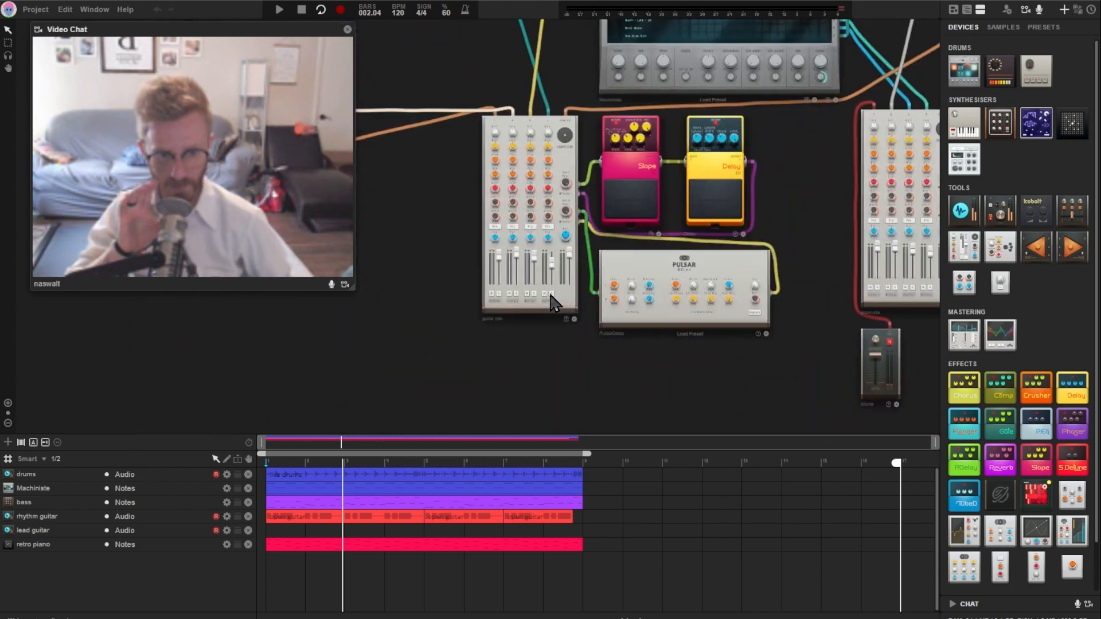
key(space)
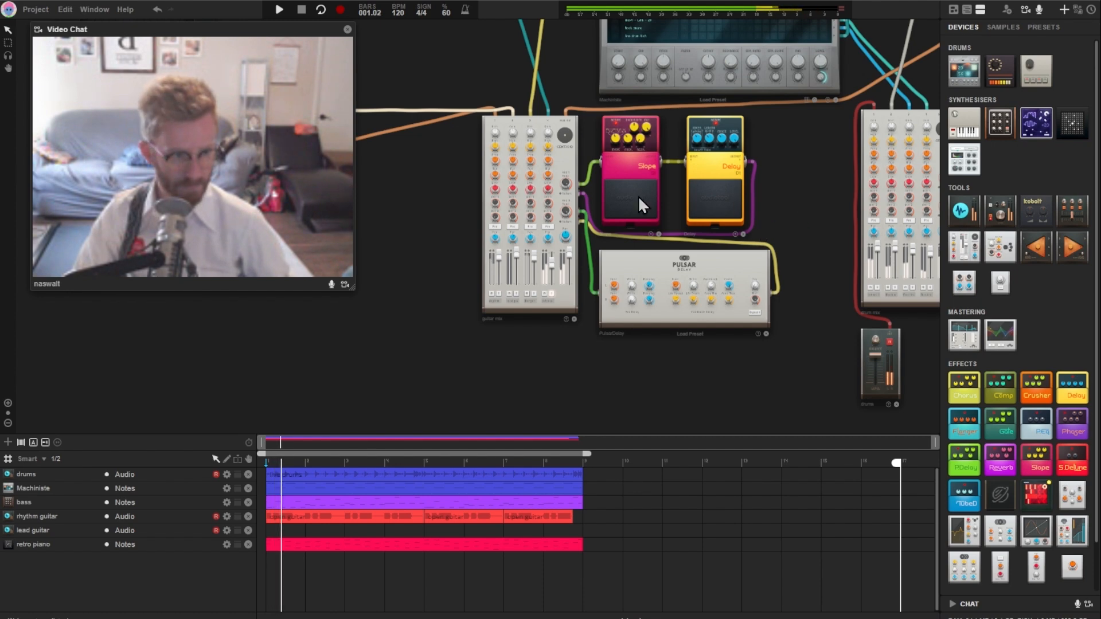
Step: Listen to the soloed retro piano while examining the drum mixer, the guitar mixer and its Slope, Delay and Pulsar Delay effects
drag(637, 195, 201, 219)
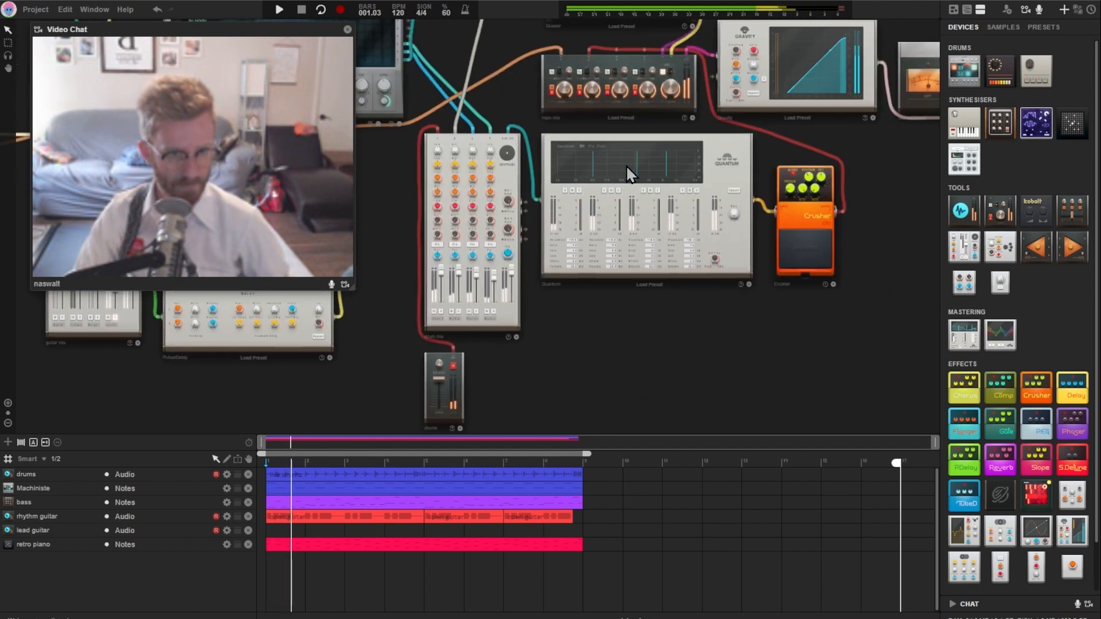
click(551, 88)
drag(477, 173, 785, 132)
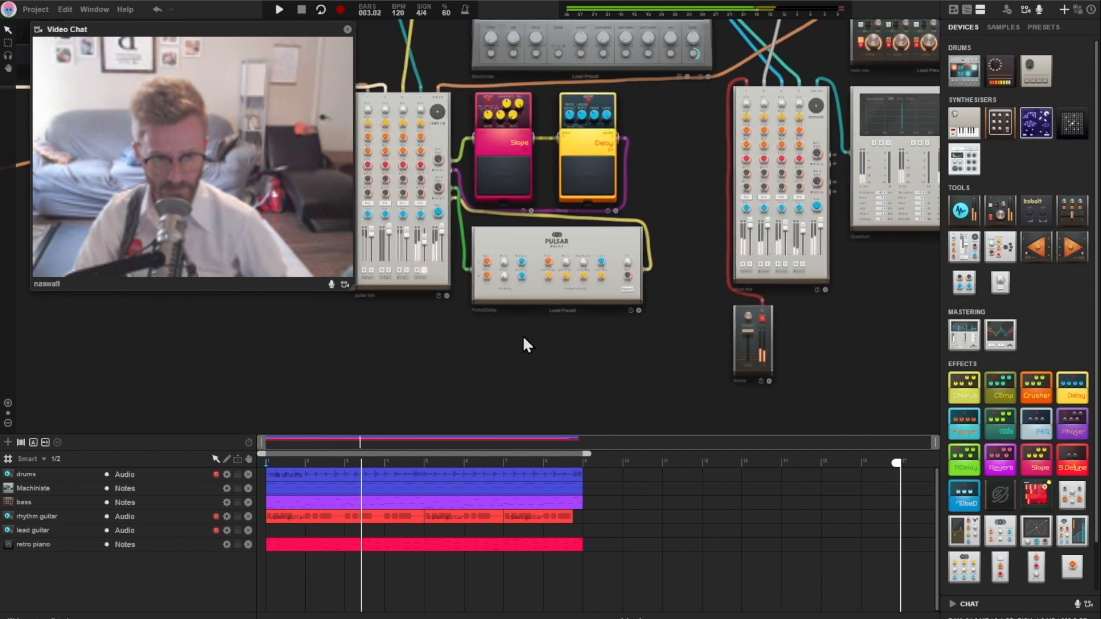
scroll(523, 337, up, 3)
drag(431, 329, 694, 390)
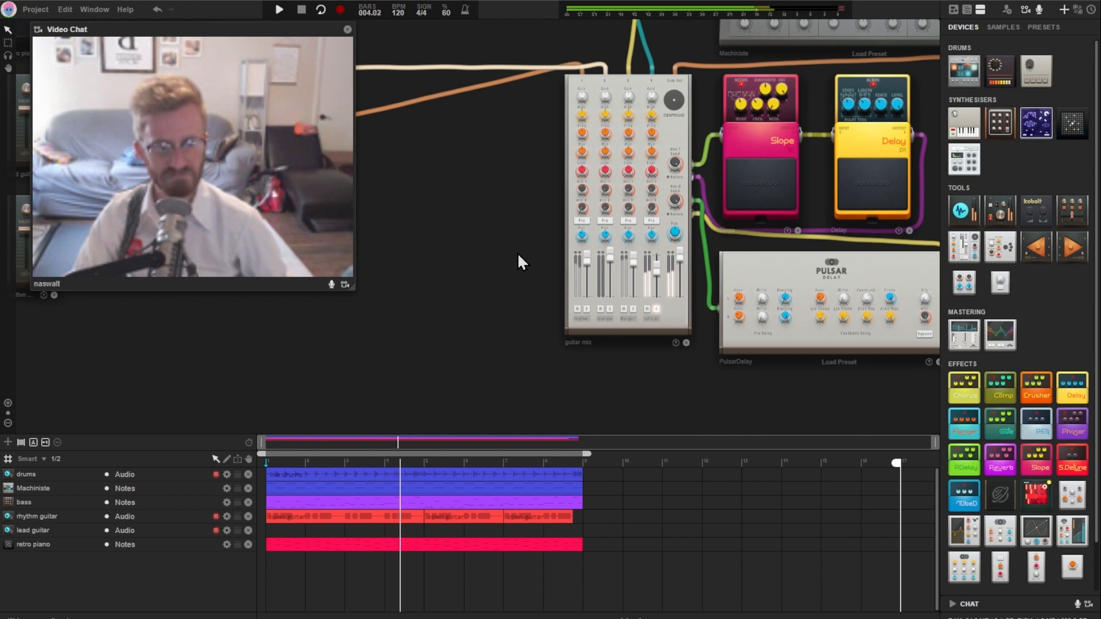
drag(518, 254, 433, 276)
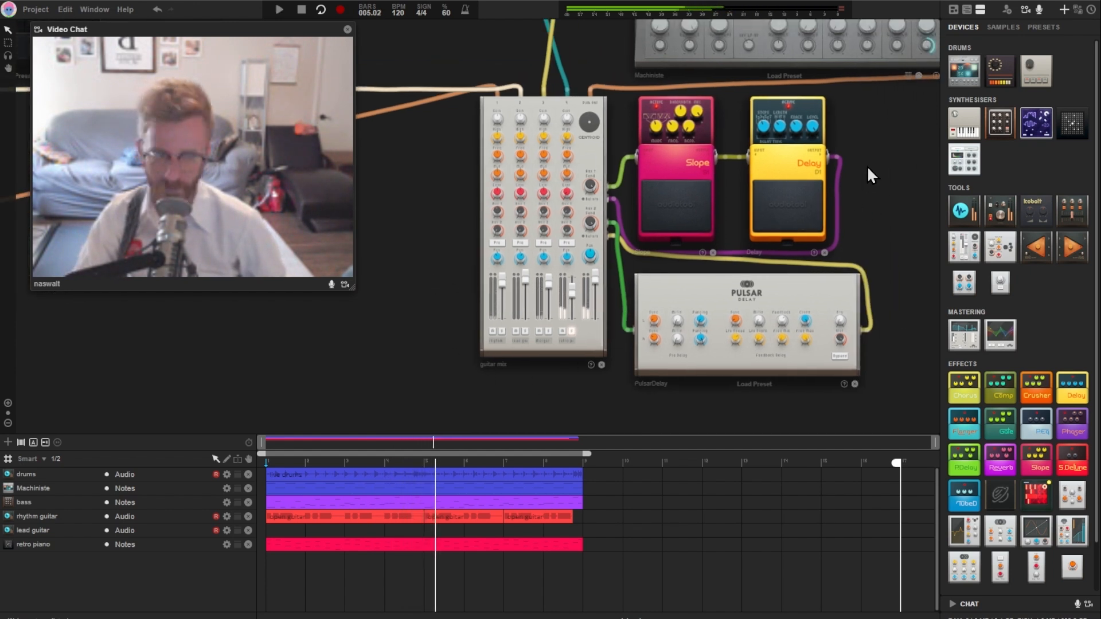
click(761, 297)
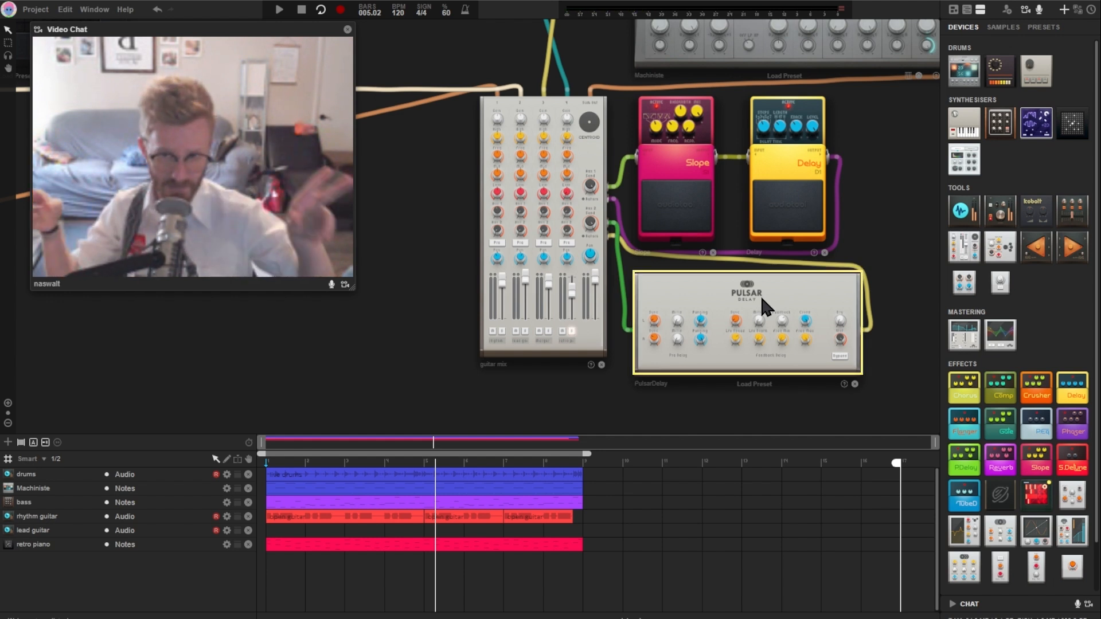
click(762, 298)
click(823, 136)
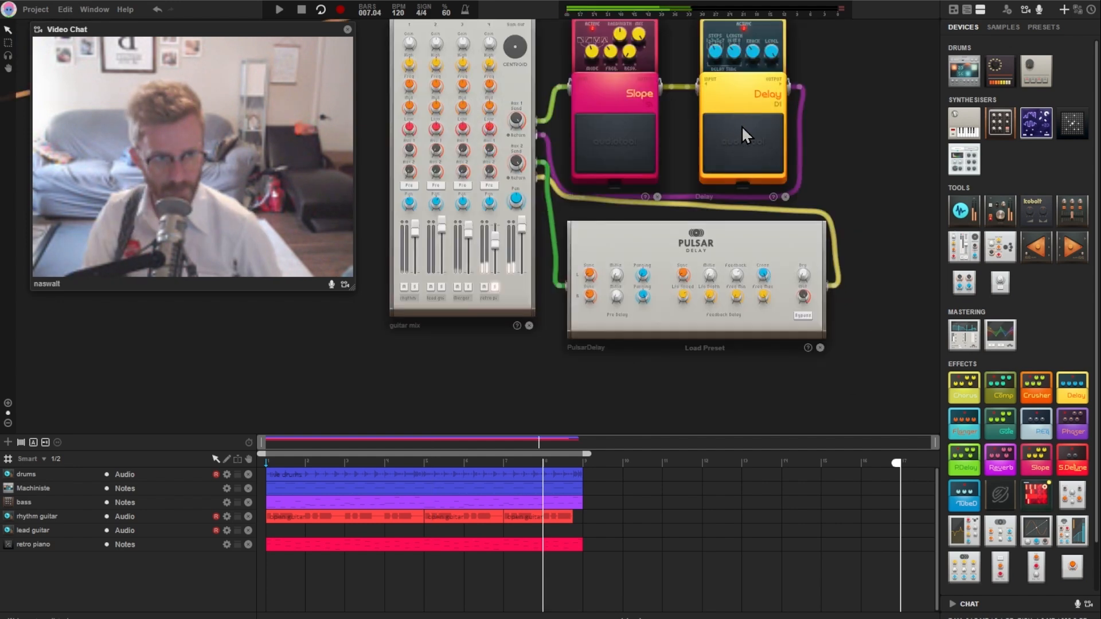
drag(869, 177, 895, 246)
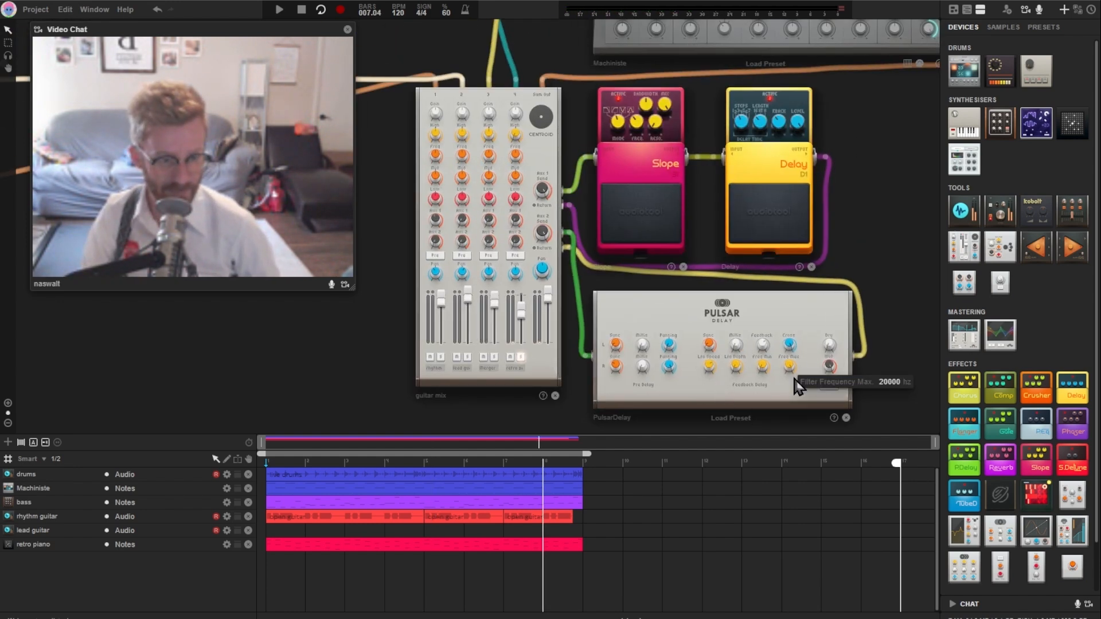
Step: Raise the Aux 1 send of the retro piano channel on the guitar mixer past about -18 dB during playback
key(space)
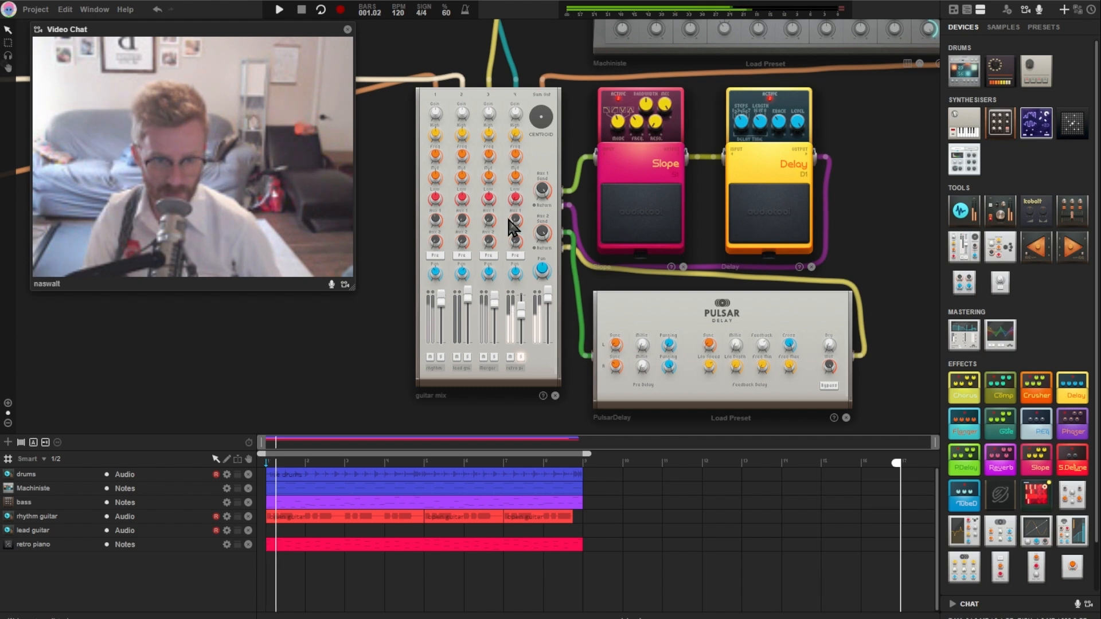
mouse_move(519, 229)
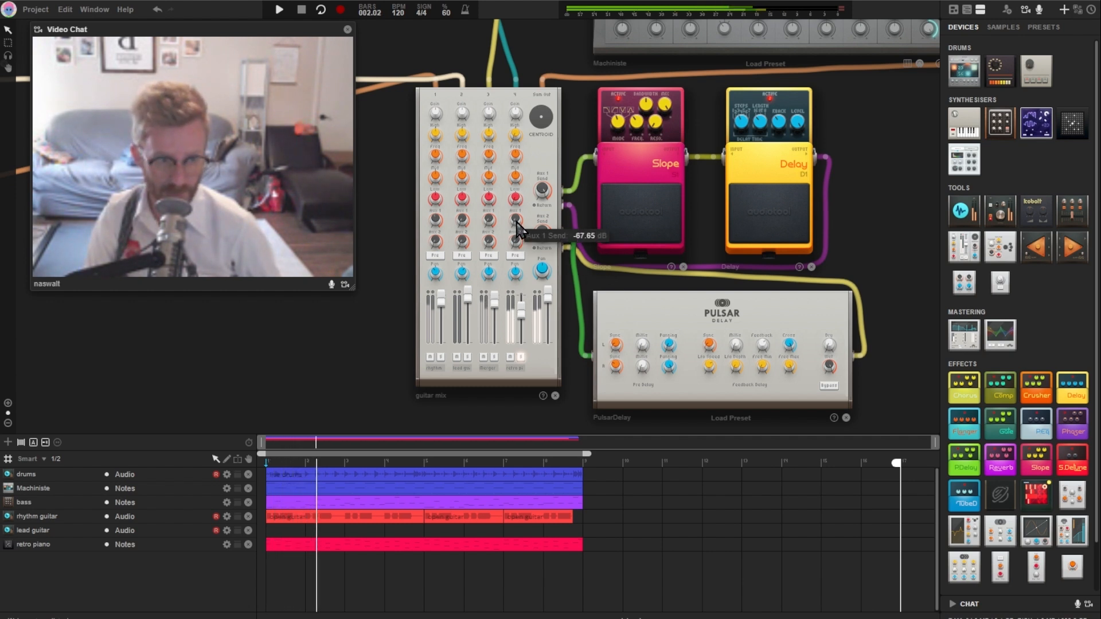
drag(519, 228, 519, 201)
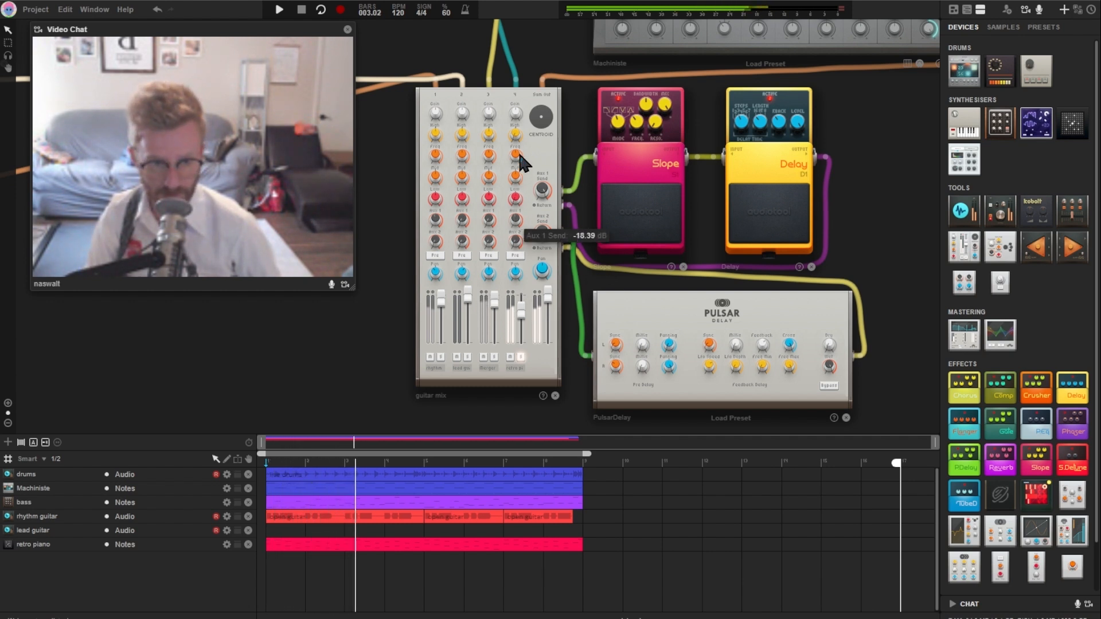
drag(511, 119, 508, 104)
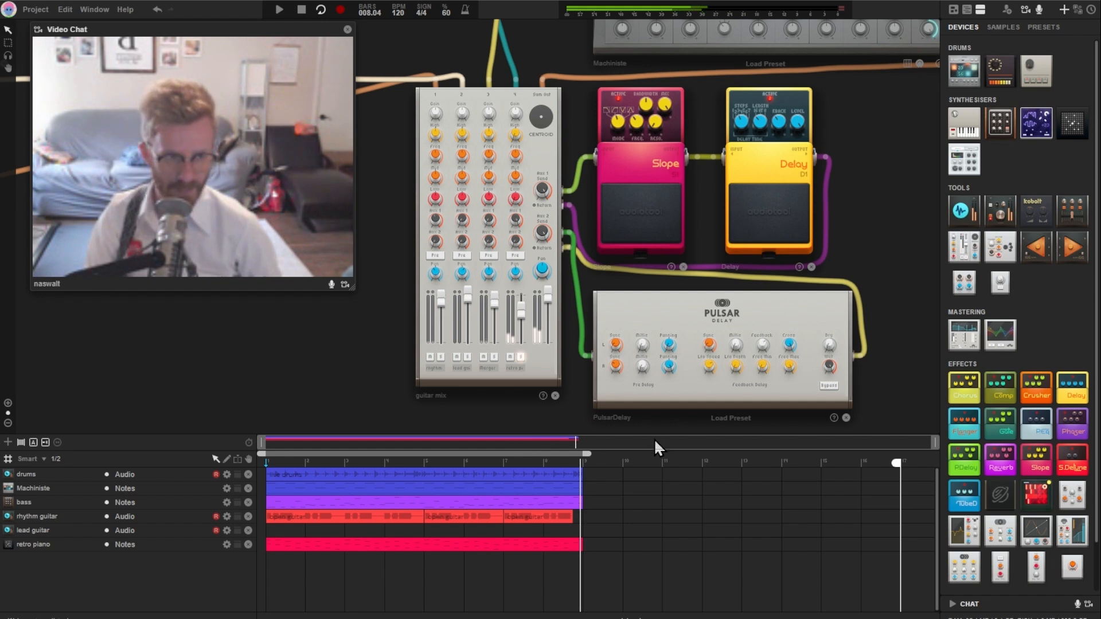
Step: Examine the retro piano region's note pattern across all its bars and listen to it with the delay, then return to the track overview
scroll(878, 104, up, 2)
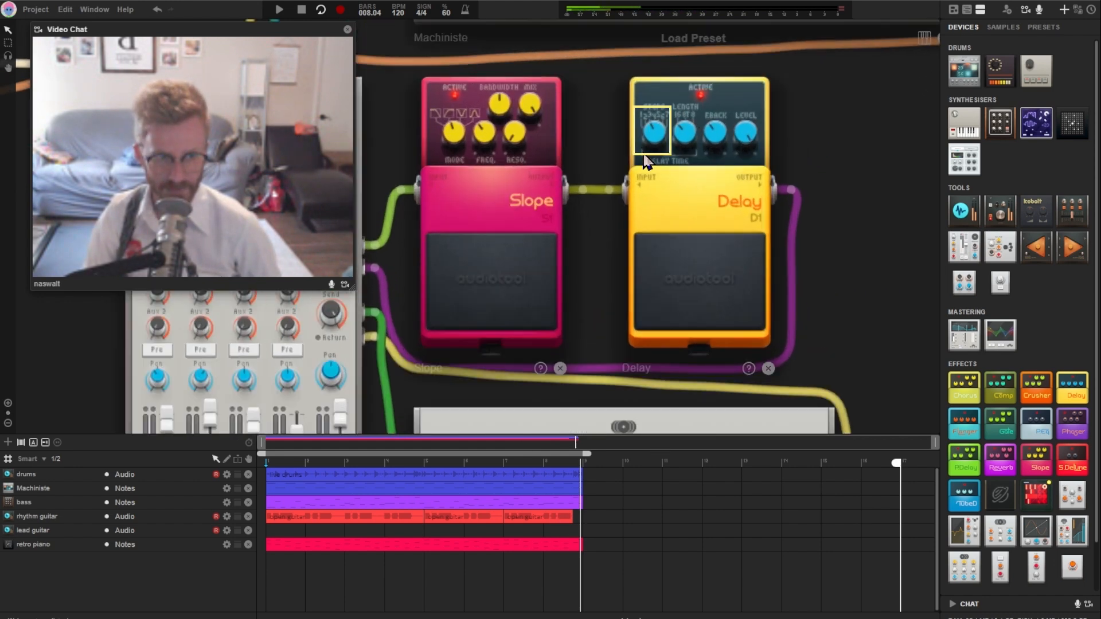
double_click(547, 544)
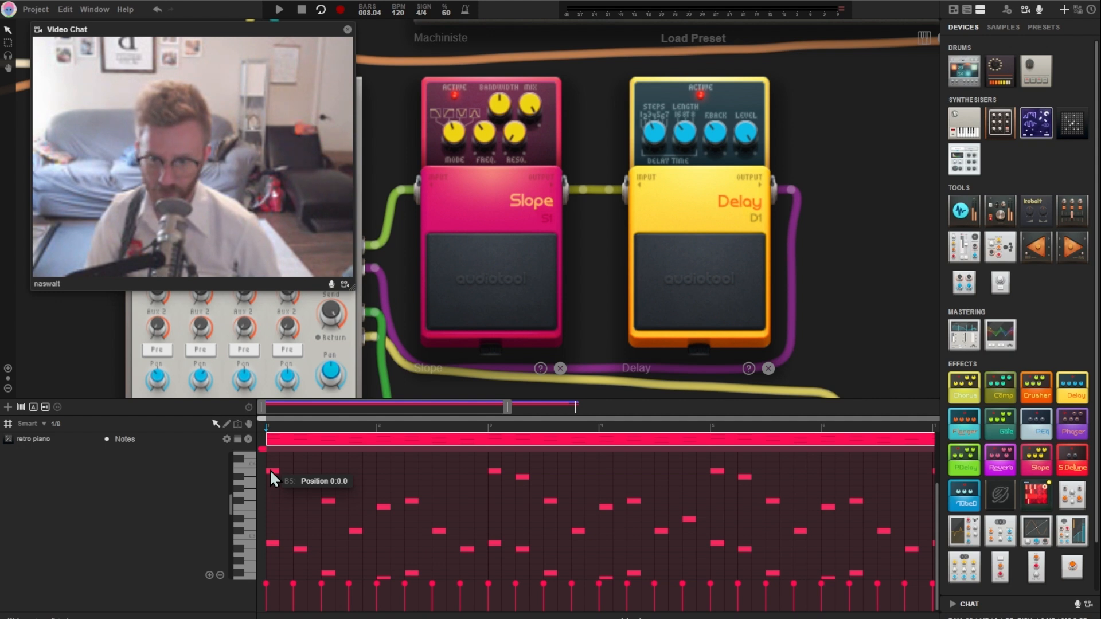
click(295, 477)
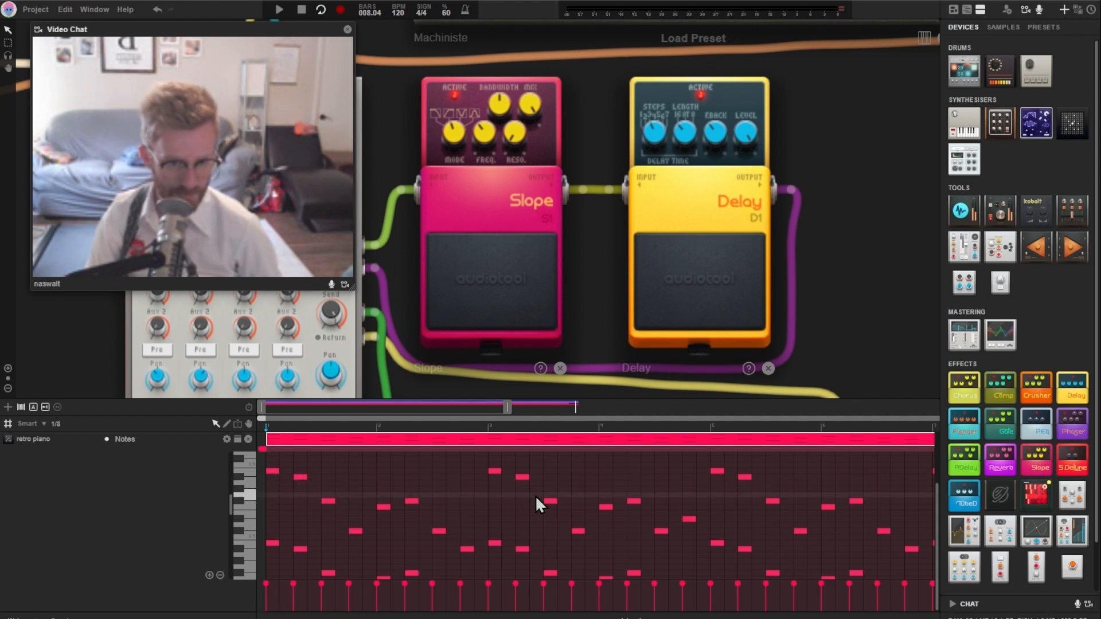
drag(507, 407, 693, 435)
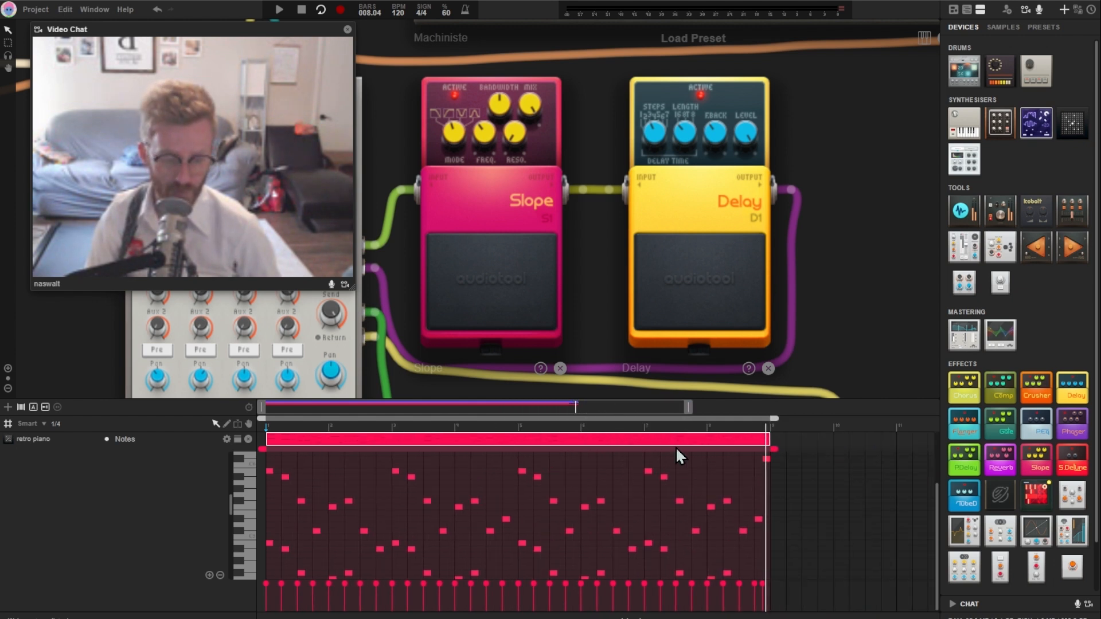
double_click(607, 488)
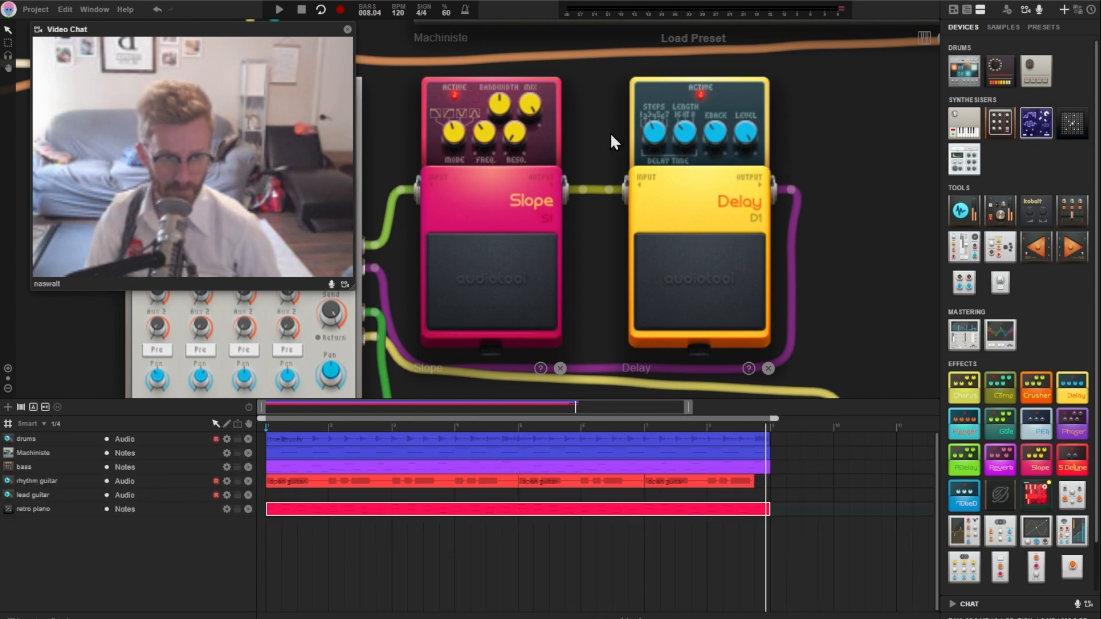
double_click(282, 507)
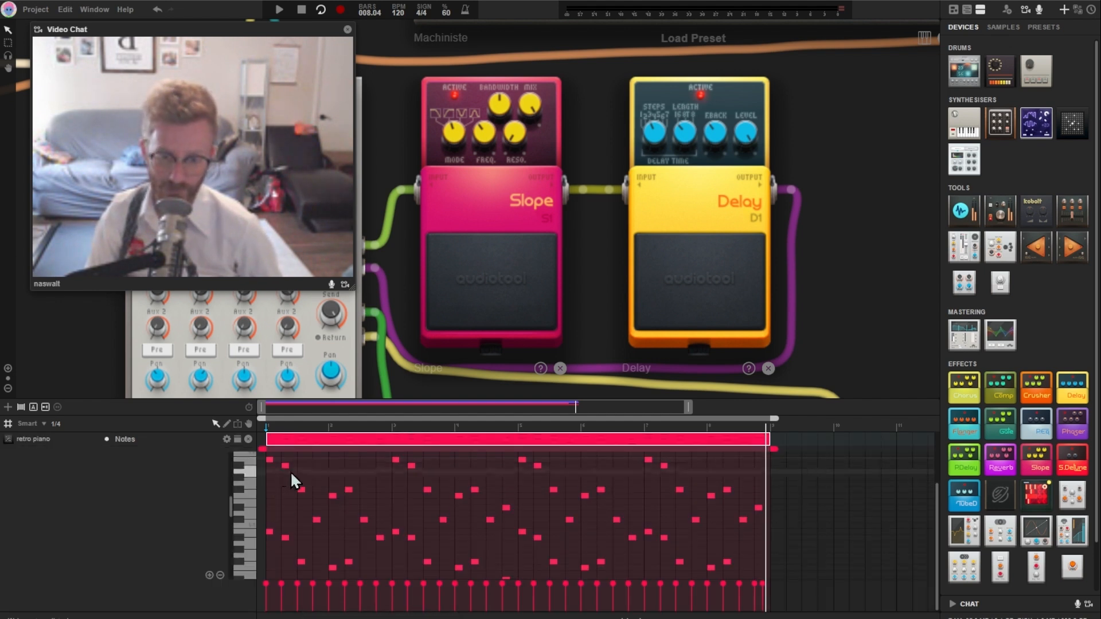
key(space)
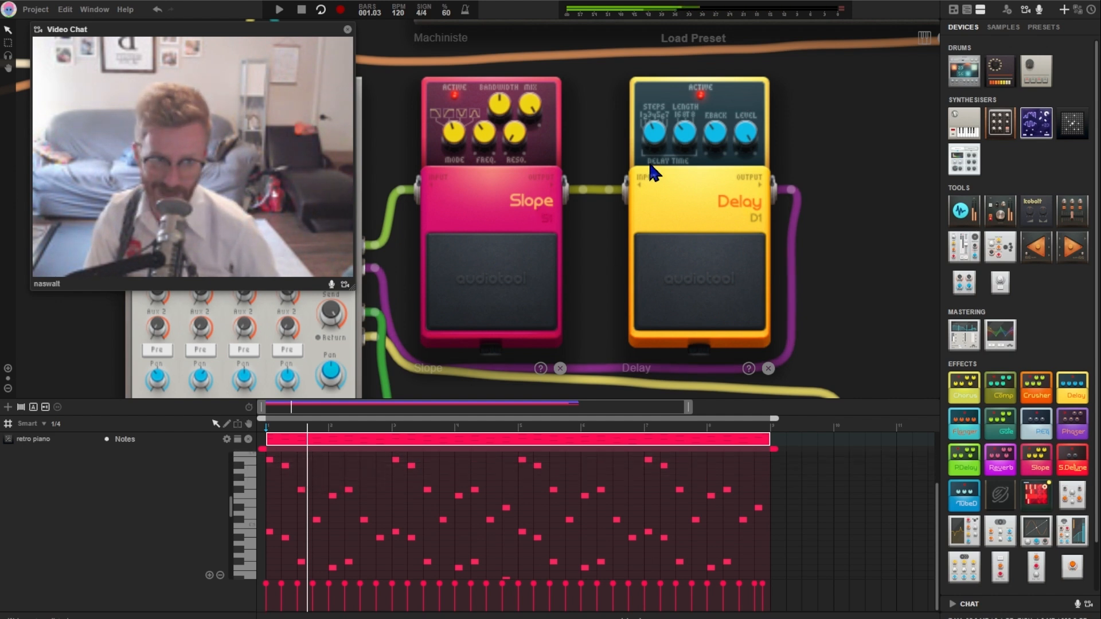
key(space)
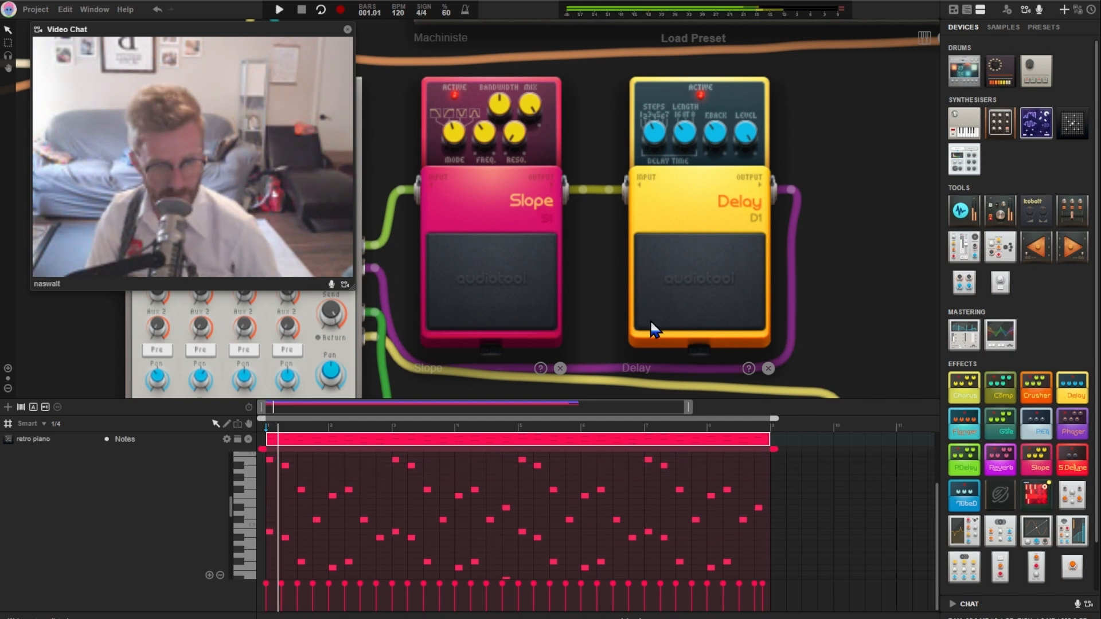
double_click(646, 445)
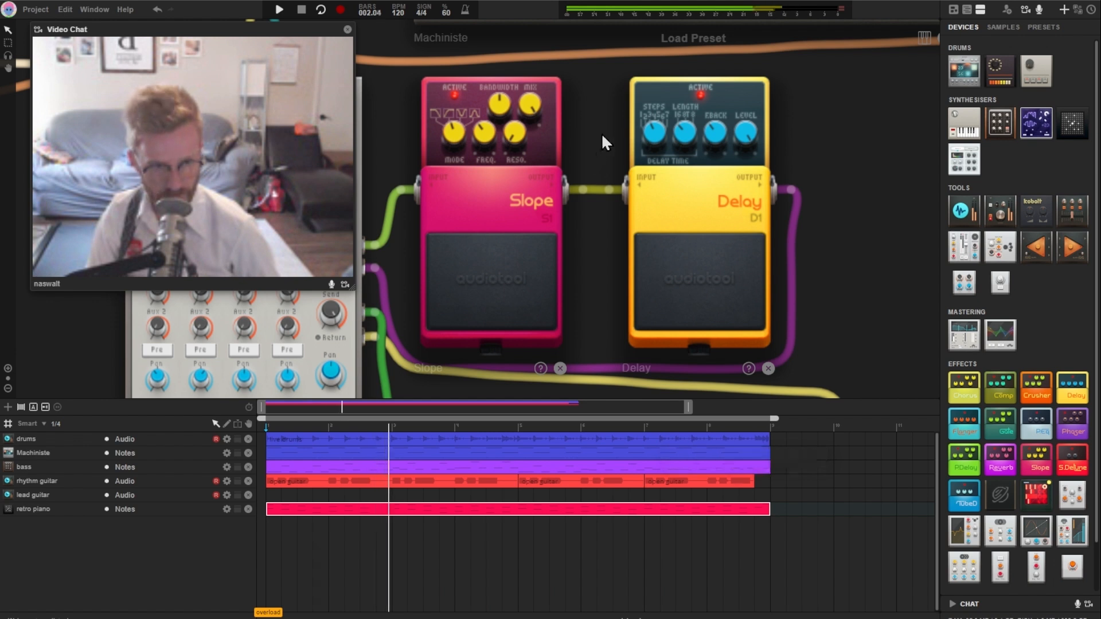
Step: Adjust the Delay pedal's feedback to 75.79% while playing the retro piano part
click(715, 133)
key(space)
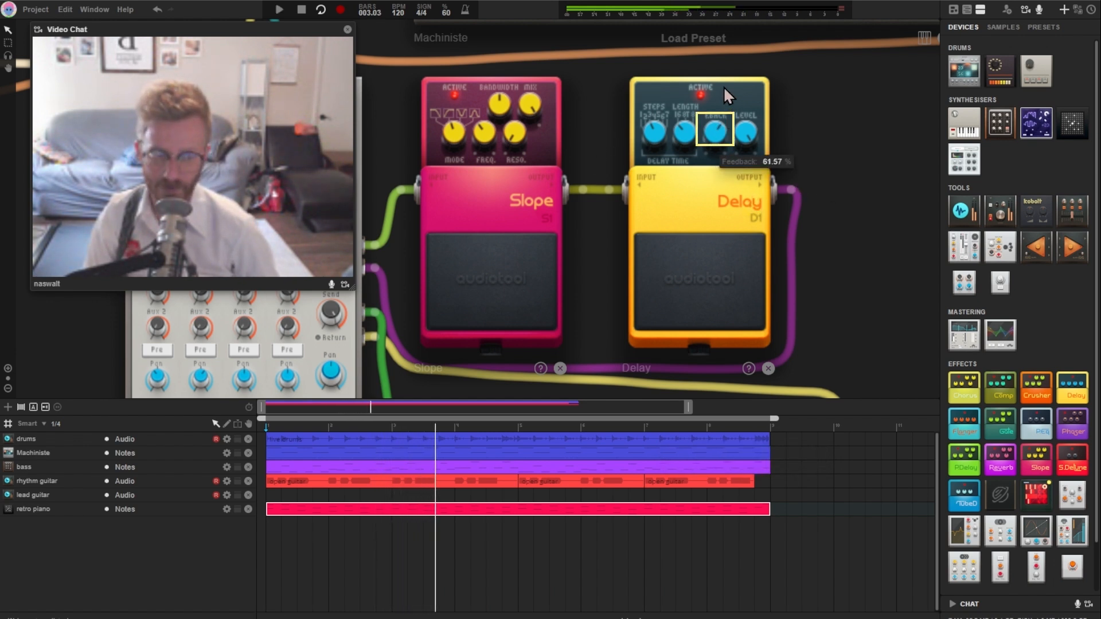
mouse_move(721, 128)
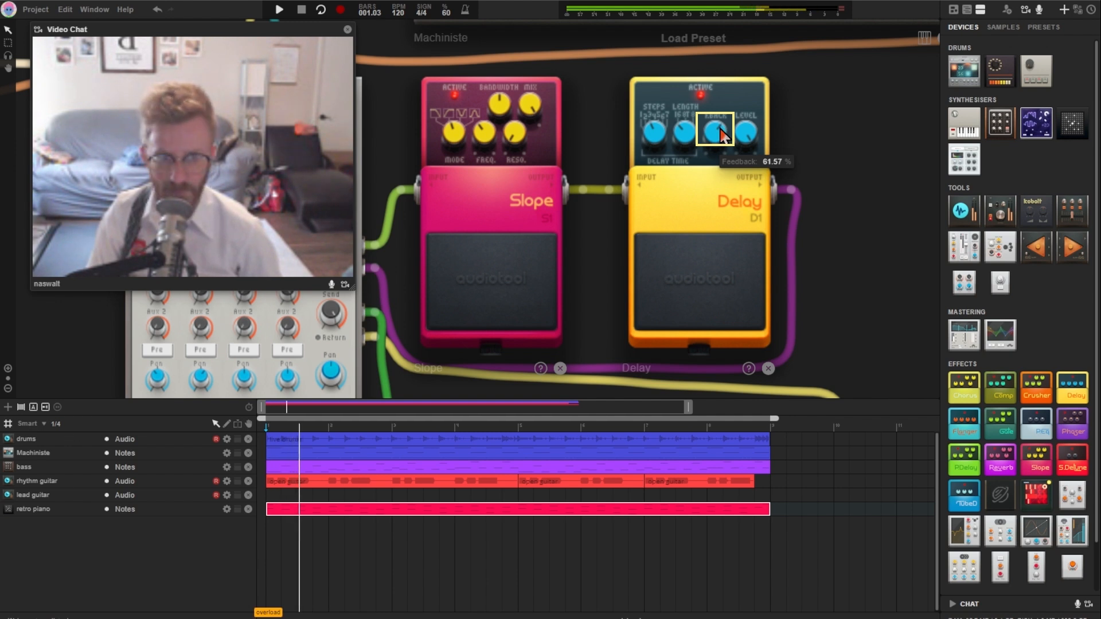
drag(718, 139, 717, 128)
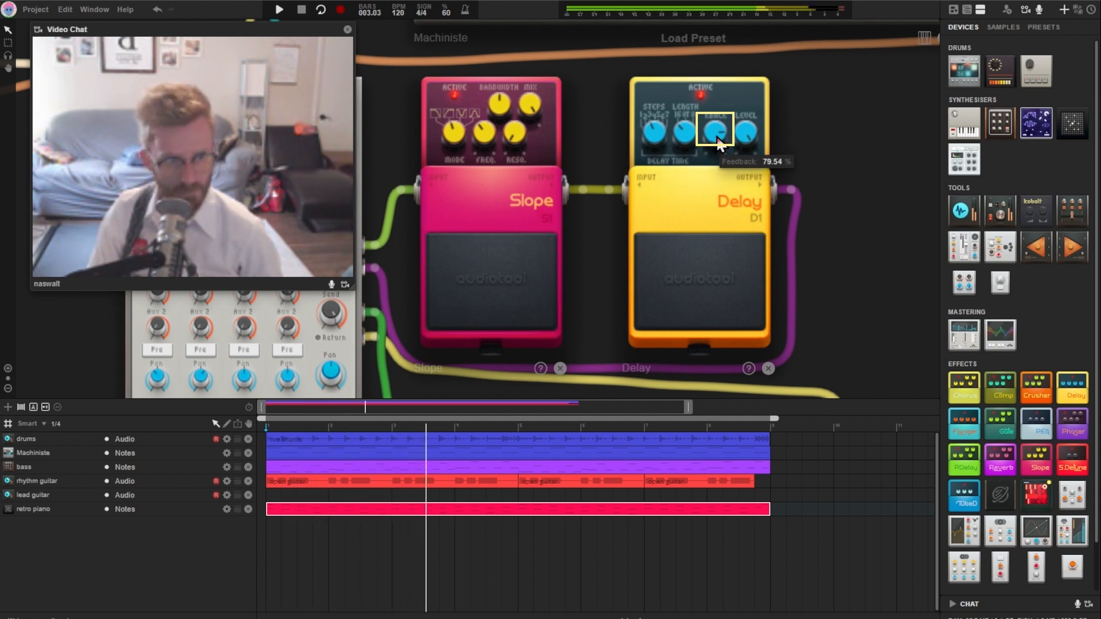
drag(716, 138, 723, 136)
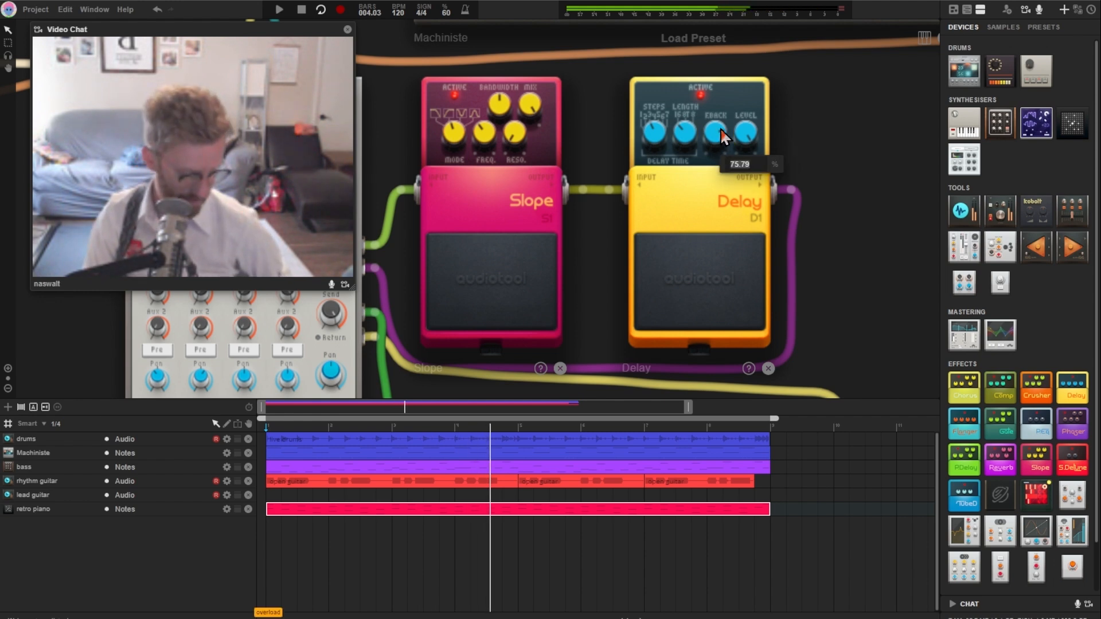
scroll(682, 165, down, 2)
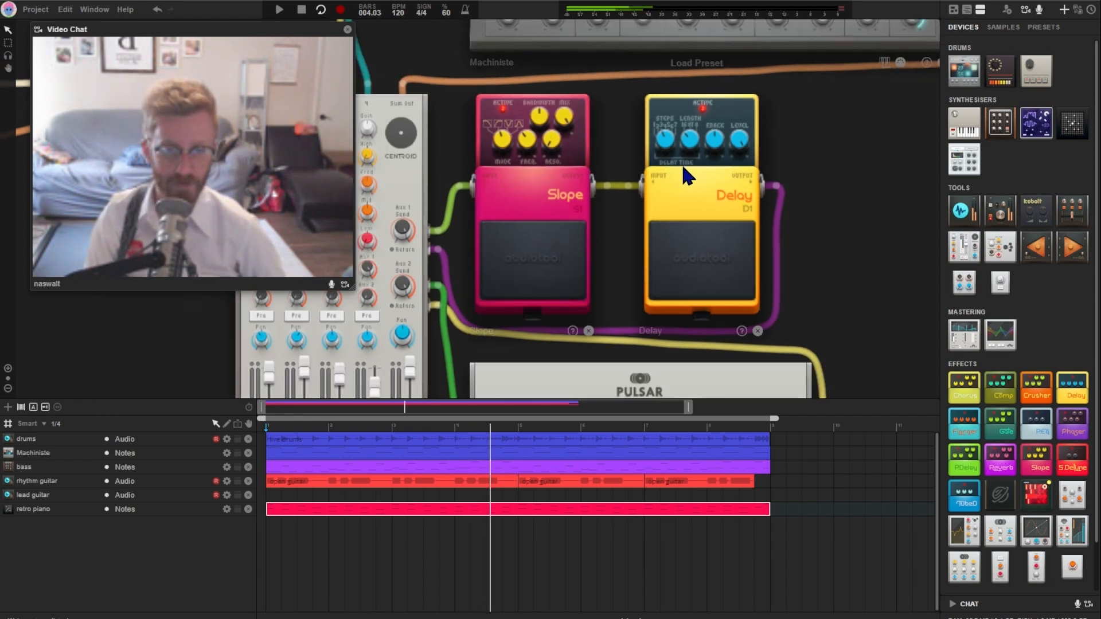
Step: Raise the Aux 2 send of the retro piano channel on the guitar mixer during playback
drag(461, 233, 564, 109)
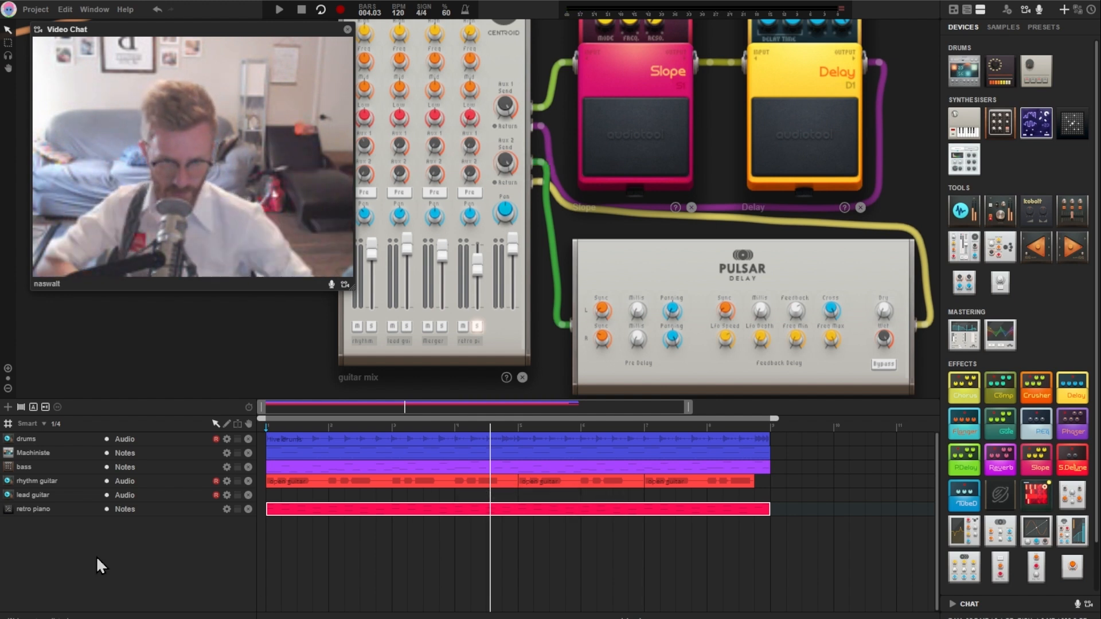
key(space)
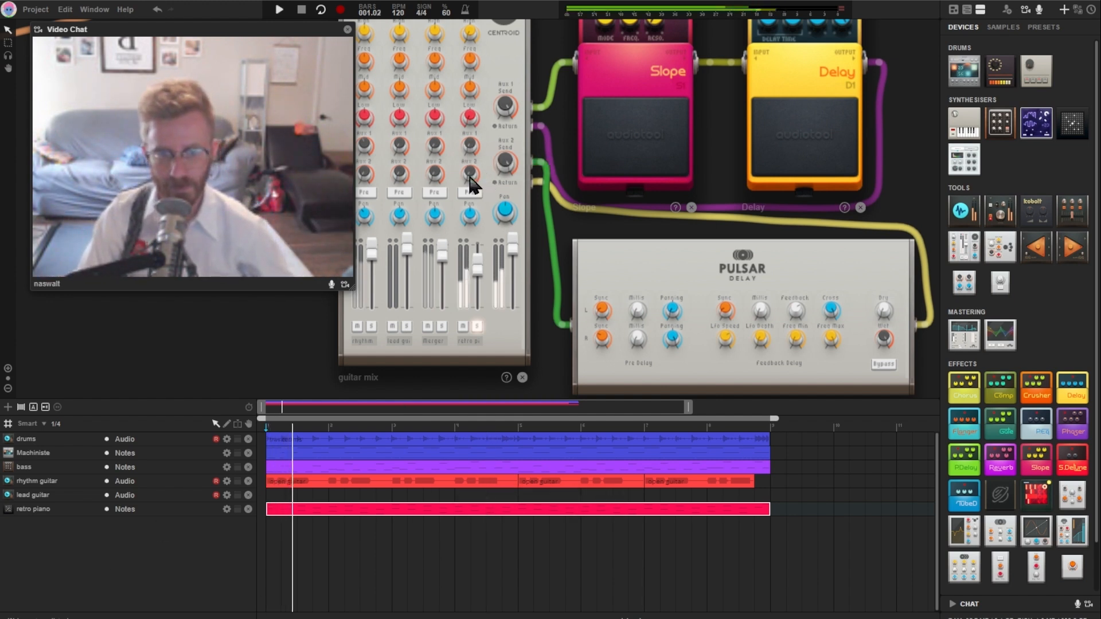
drag(470, 174, 476, 118)
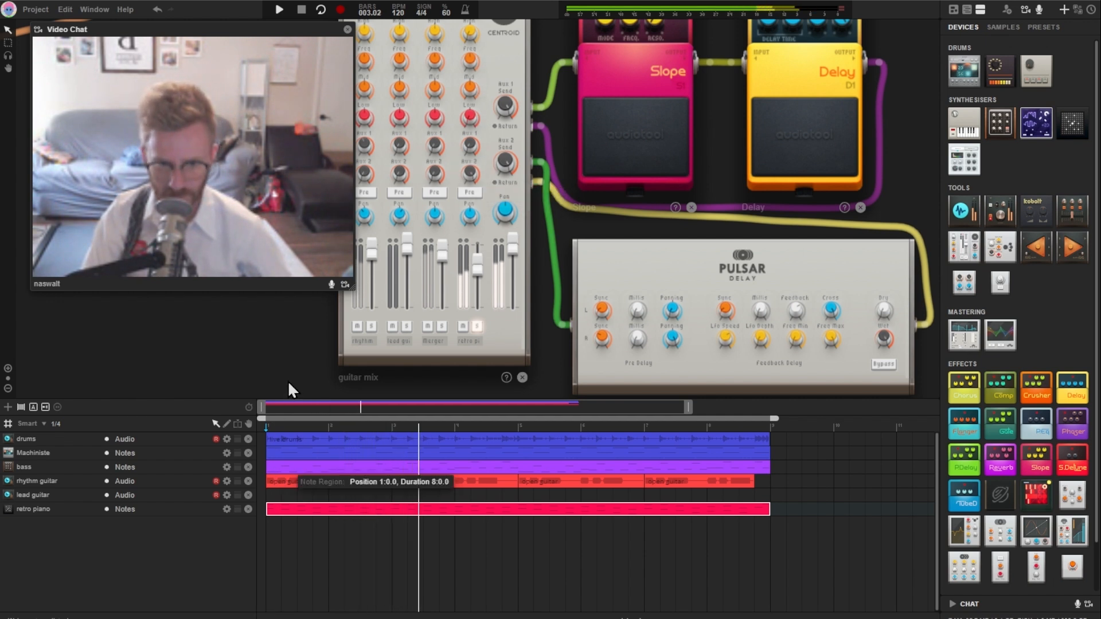
Step: Adjust the Pulsar Delay's filter range, with the minimum frequency at 235 Hz, and set its LFO depth to 0.08 ms
drag(287, 380, 221, 272)
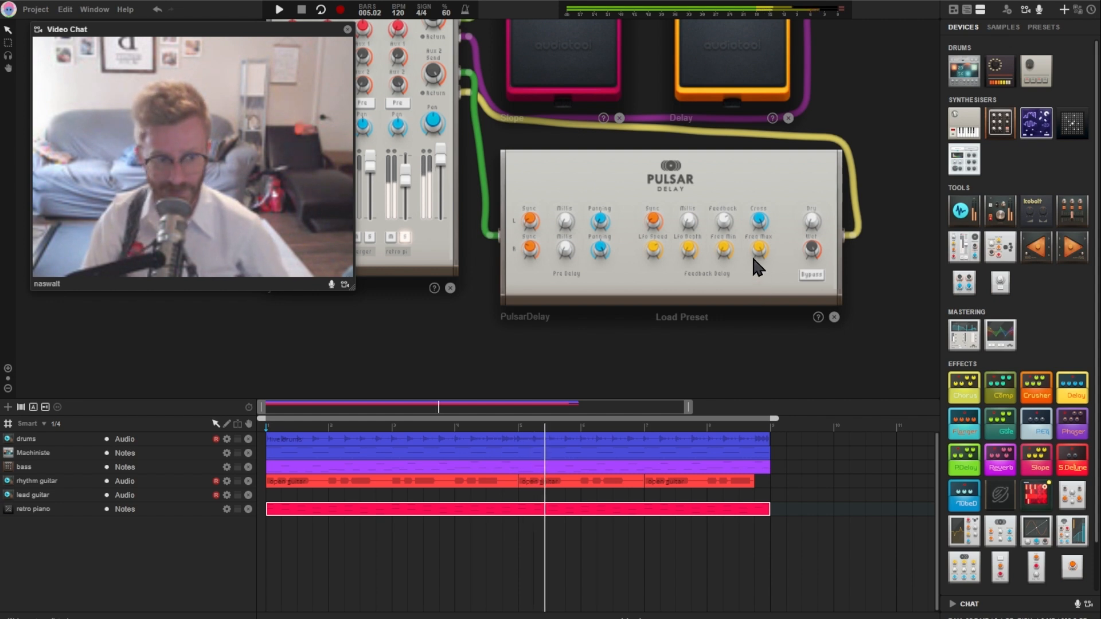
drag(723, 248, 719, 184)
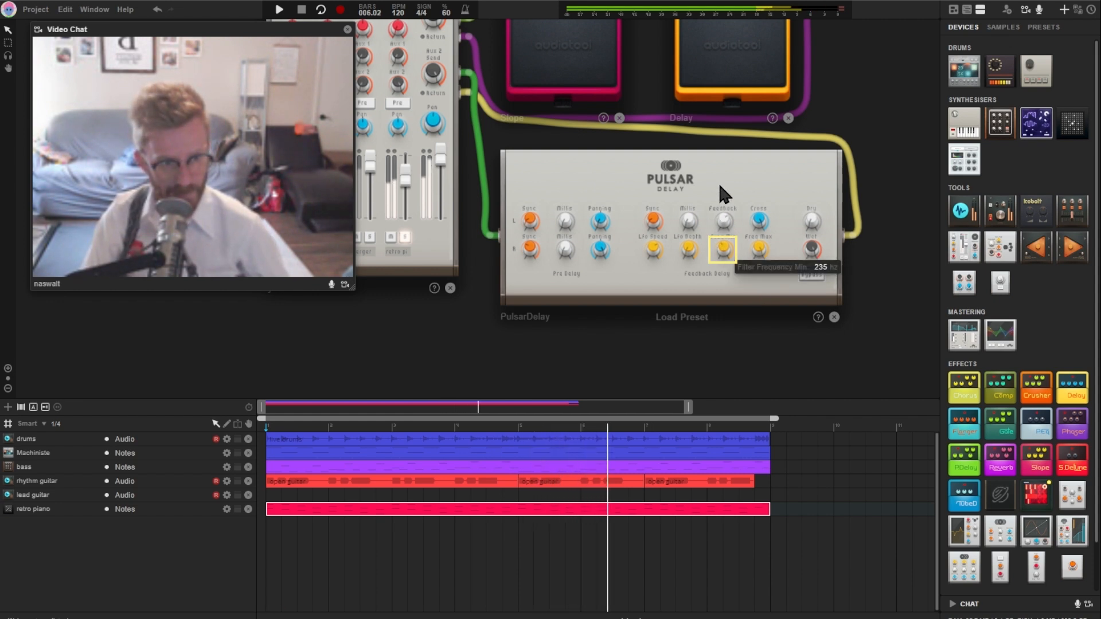
drag(762, 263, 744, 281)
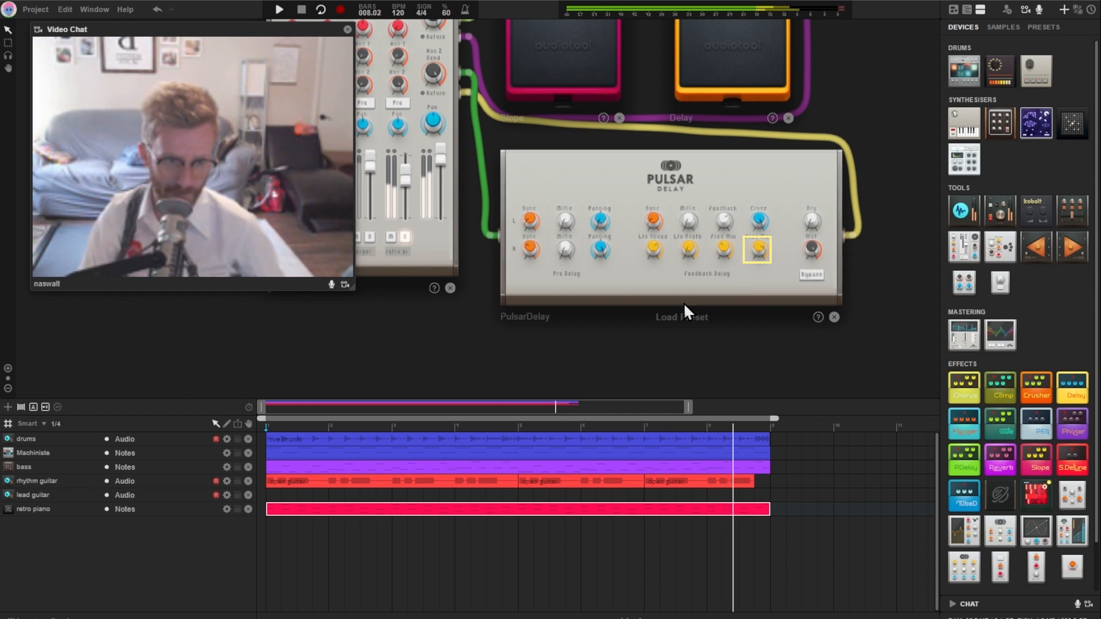
drag(689, 250, 579, 344)
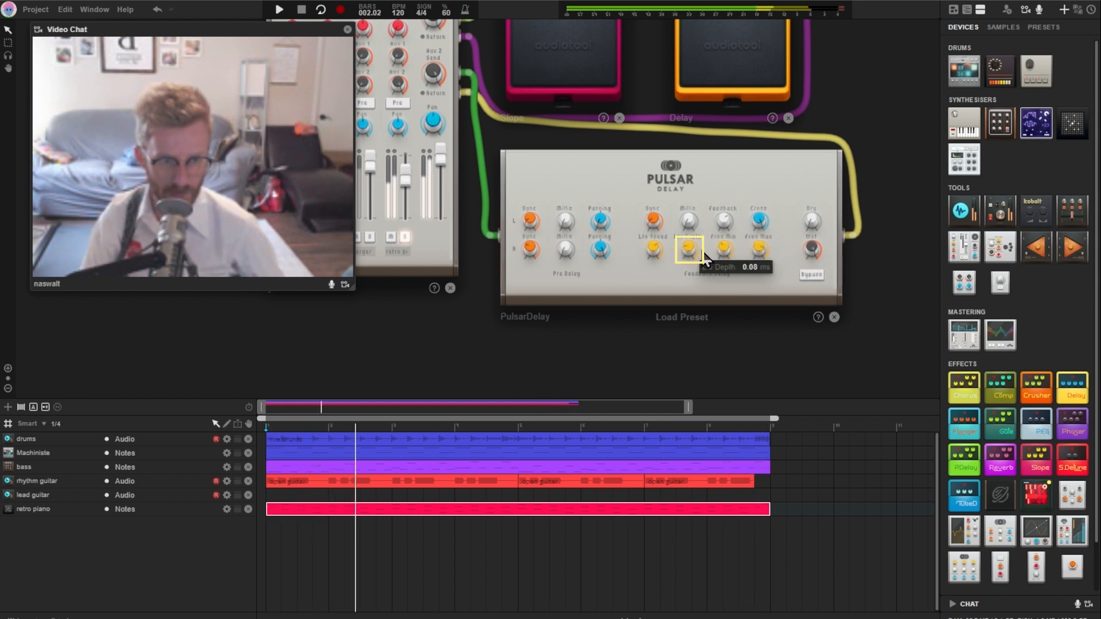
Step: Adjust the left and right pre-delay sync times of the Pulsar Delay while the retro piano plays
mouse_move(724, 244)
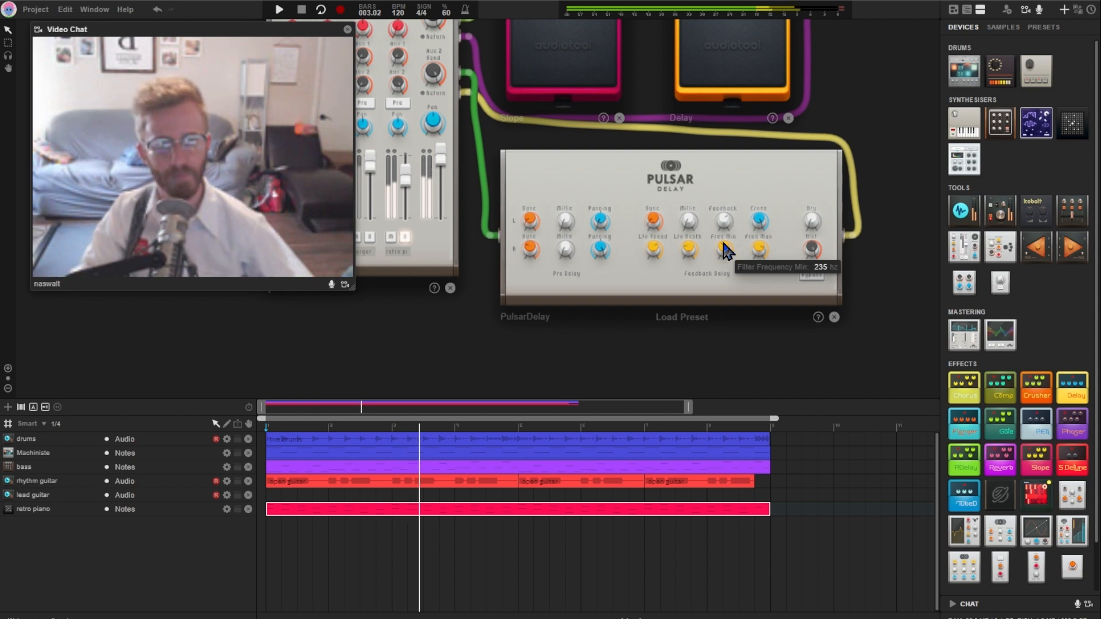
mouse_move(653, 225)
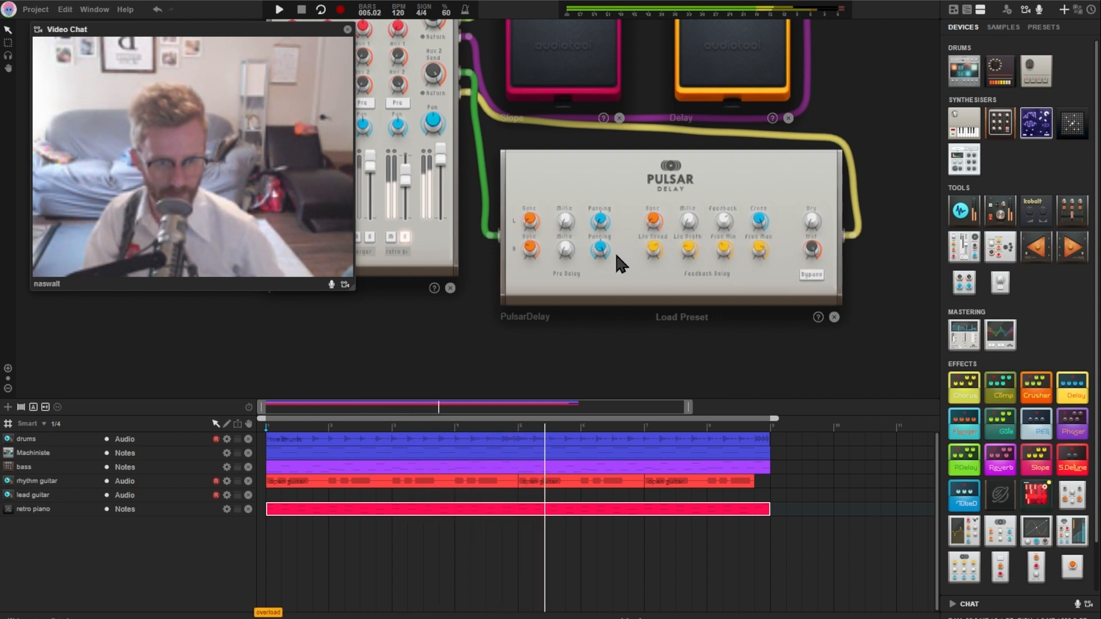
mouse_move(542, 220)
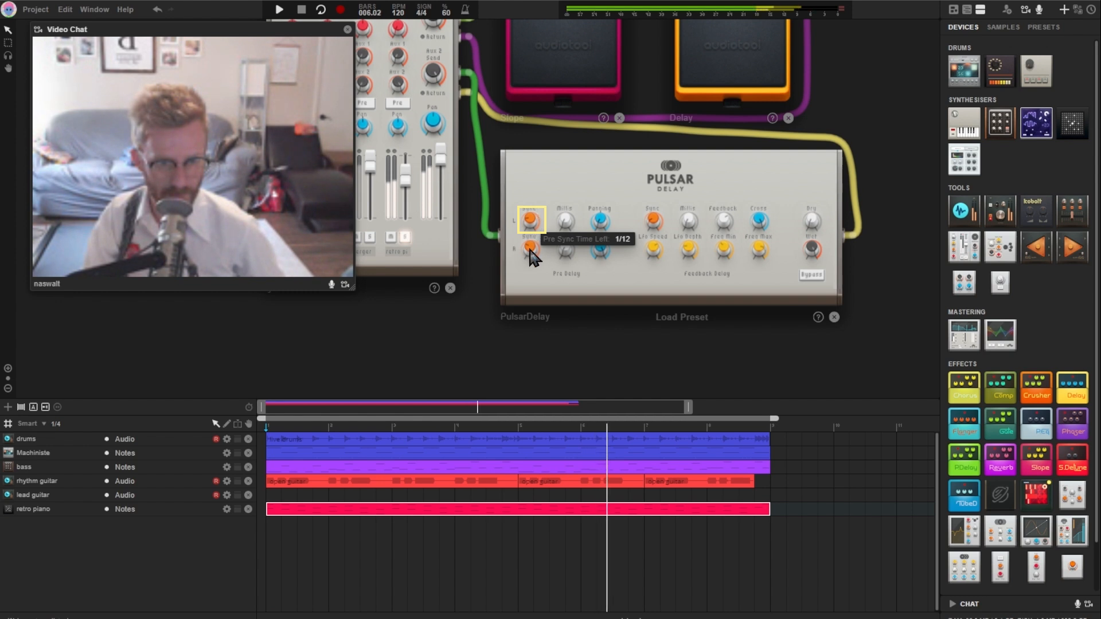
mouse_move(532, 258)
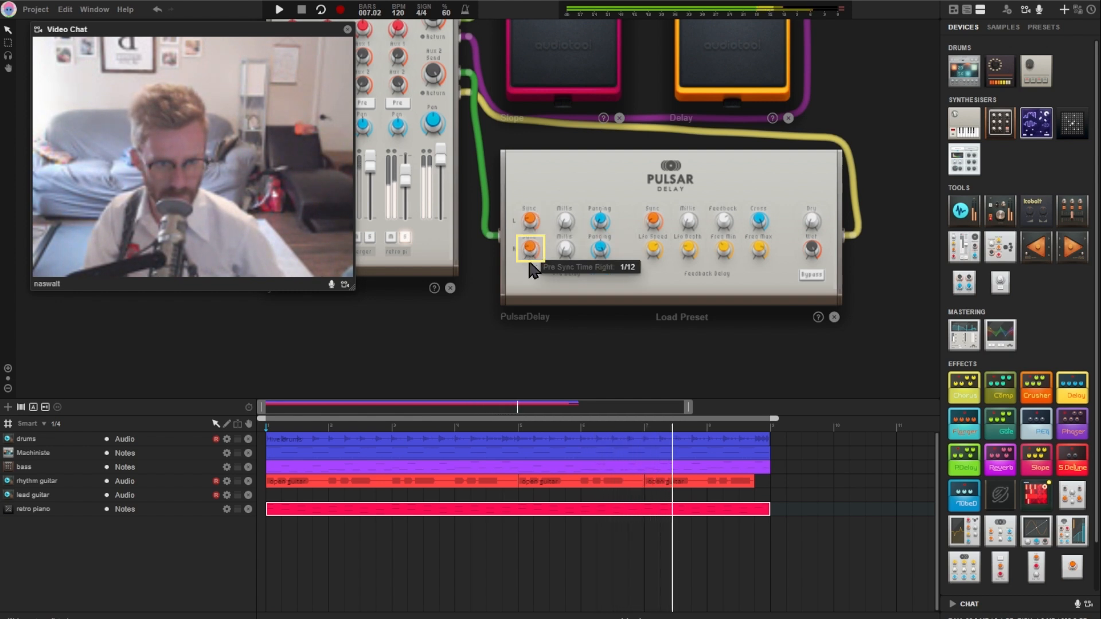
drag(526, 254, 537, 228)
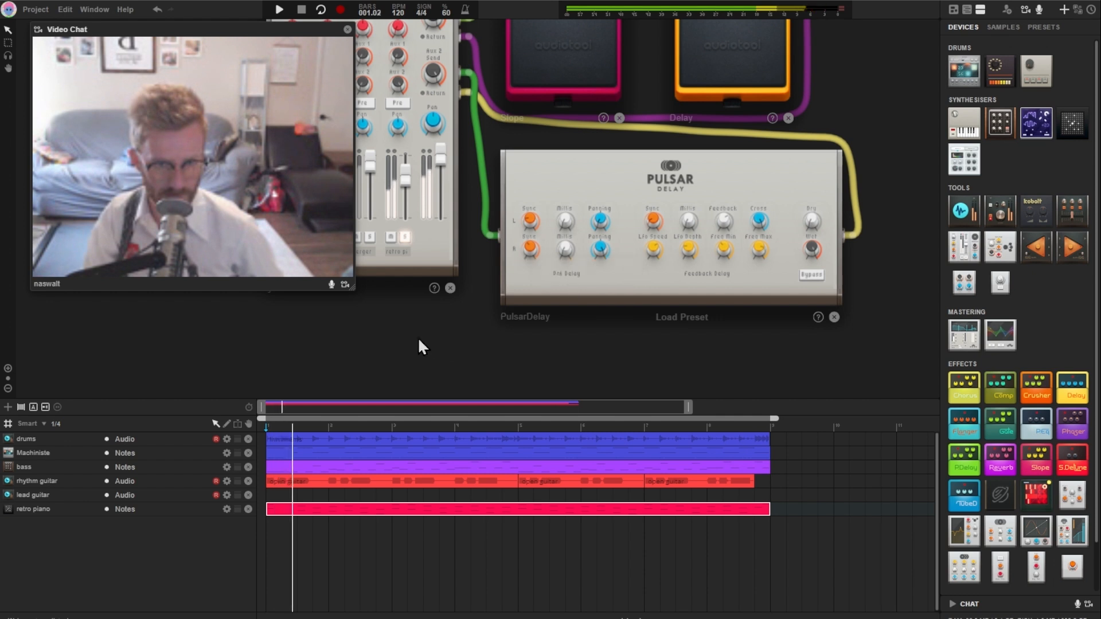
drag(447, 332, 497, 343)
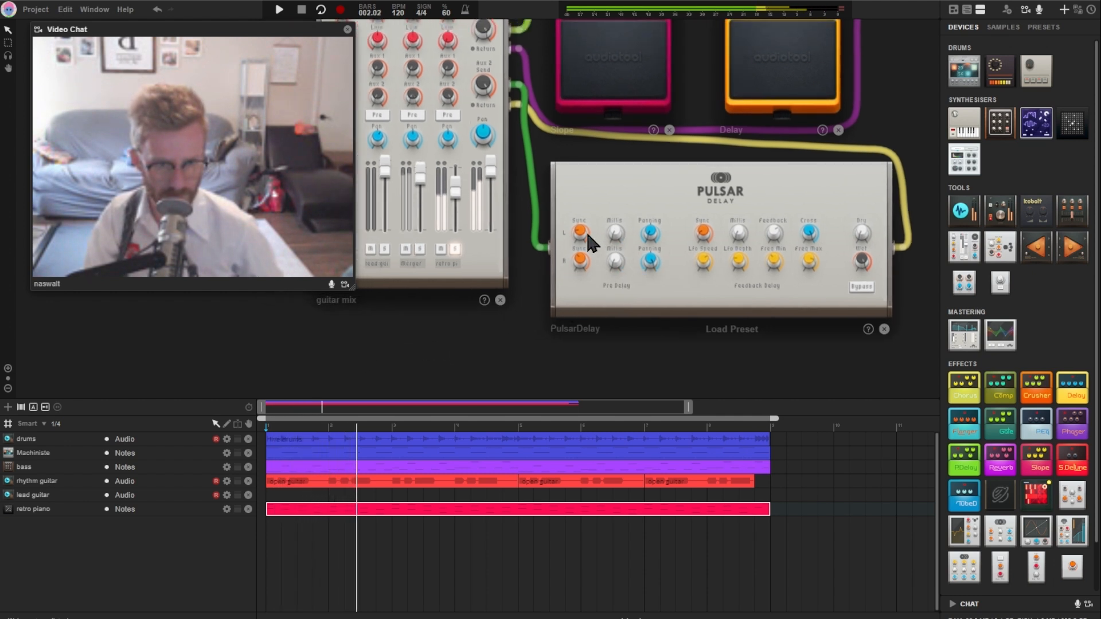
drag(588, 234, 589, 249)
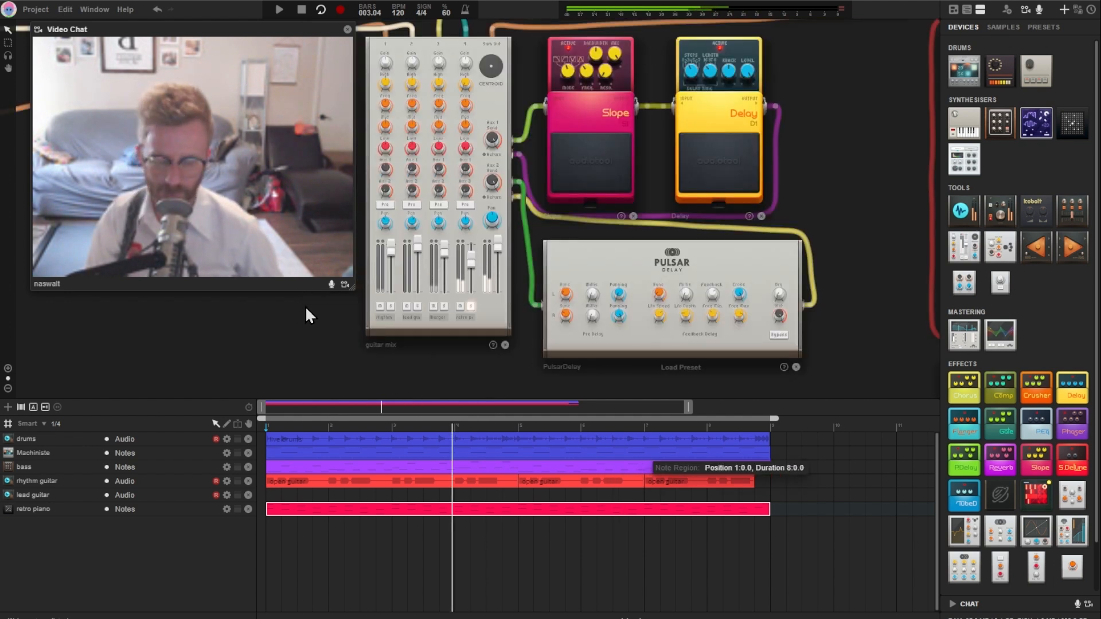
Step: Play the retro piano through its effects and clear the solo on the guitar mixer
key(space)
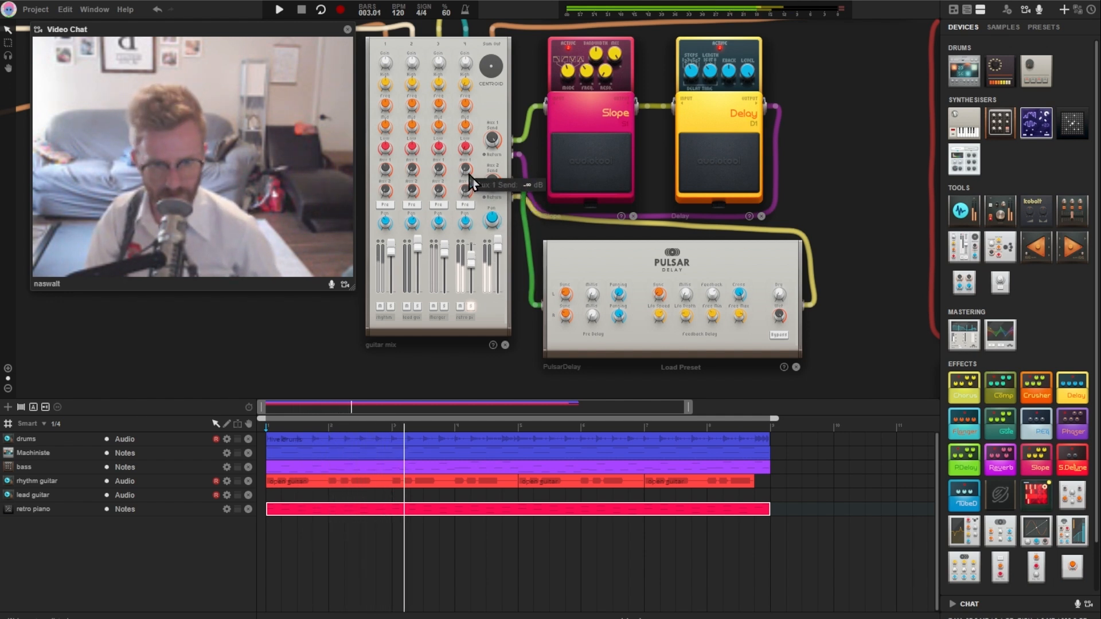
click(445, 307)
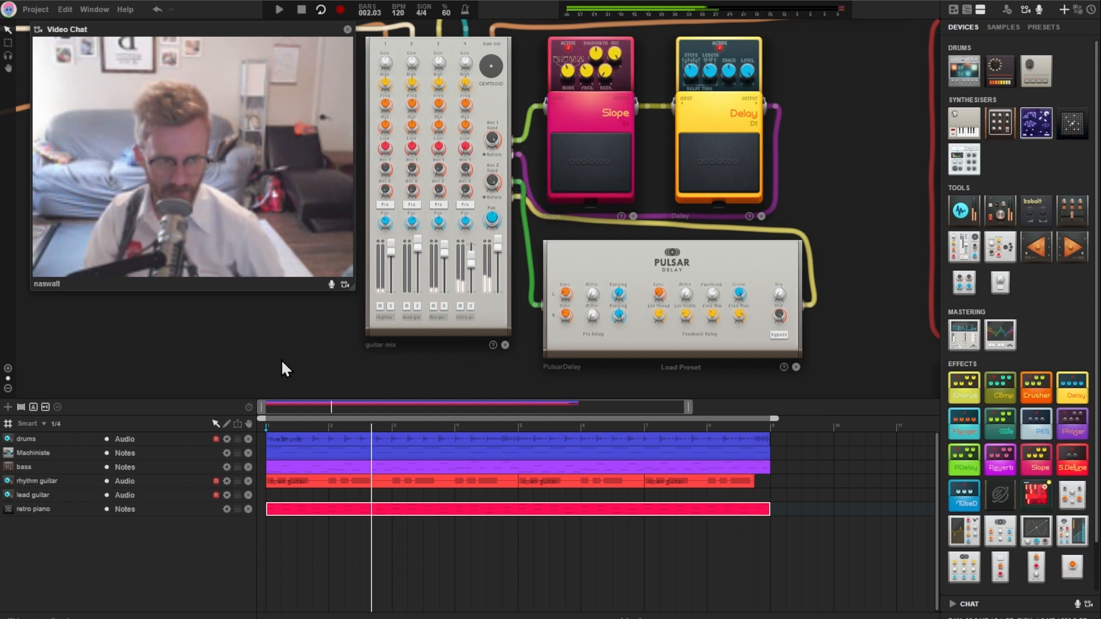
scroll(303, 349, down, 2)
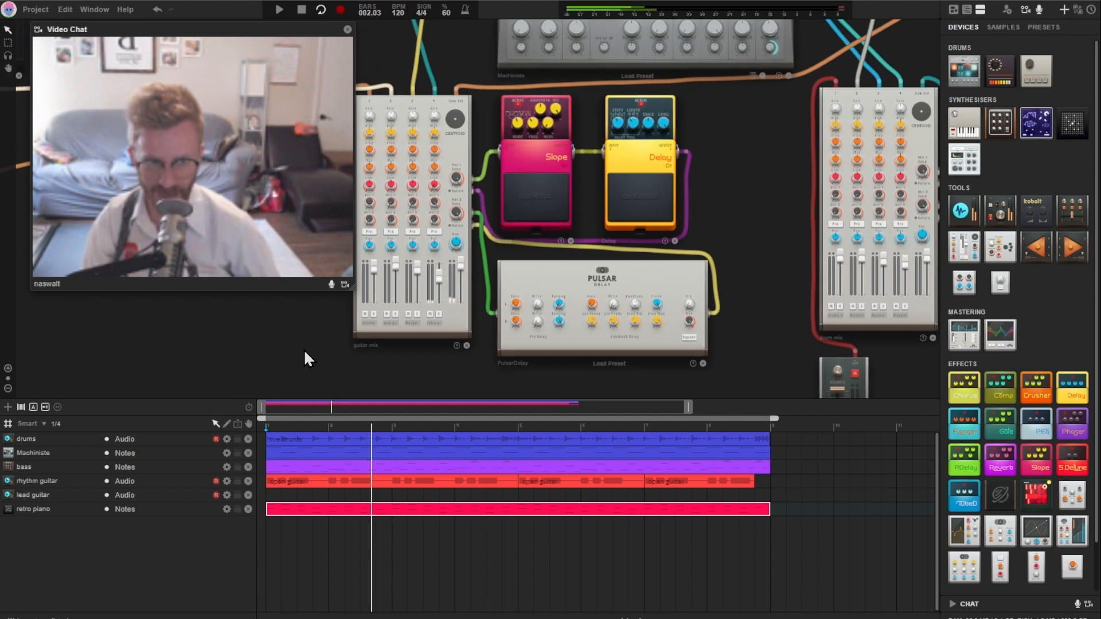
scroll(541, 266, left, 3)
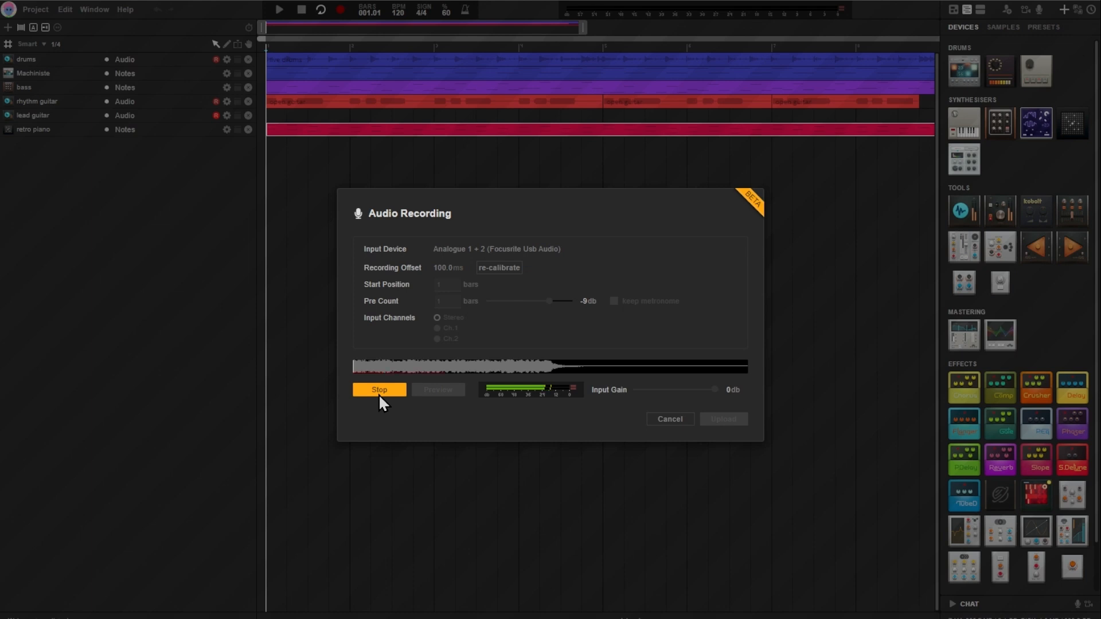
Step: Stop the audio recording and upload it as a sample named guitar C#Min
click(378, 393)
click(721, 418)
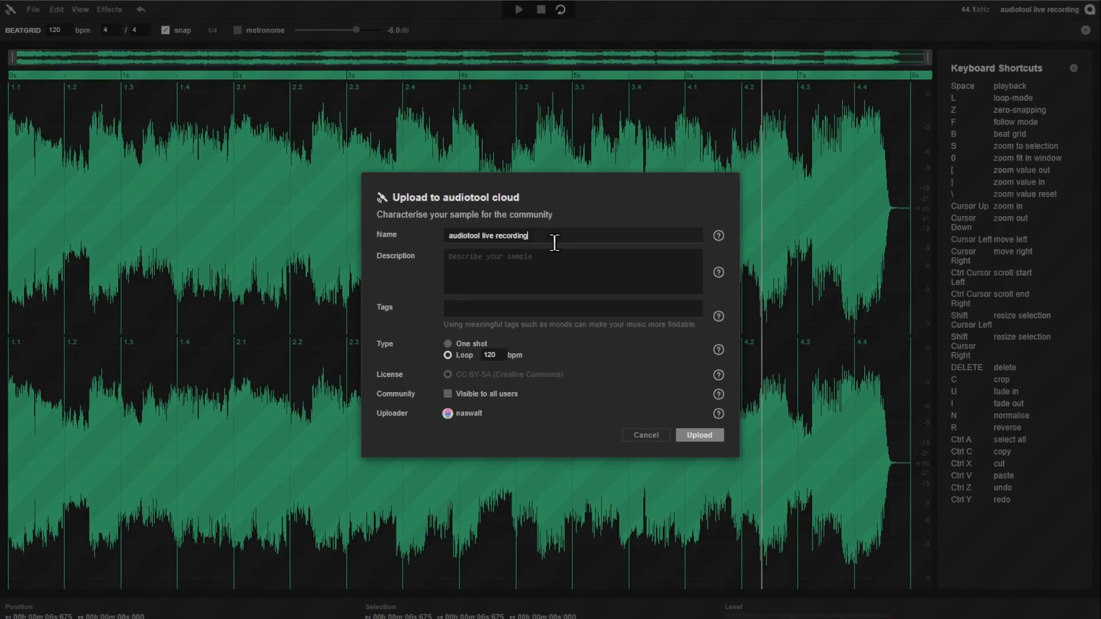
text(tar)
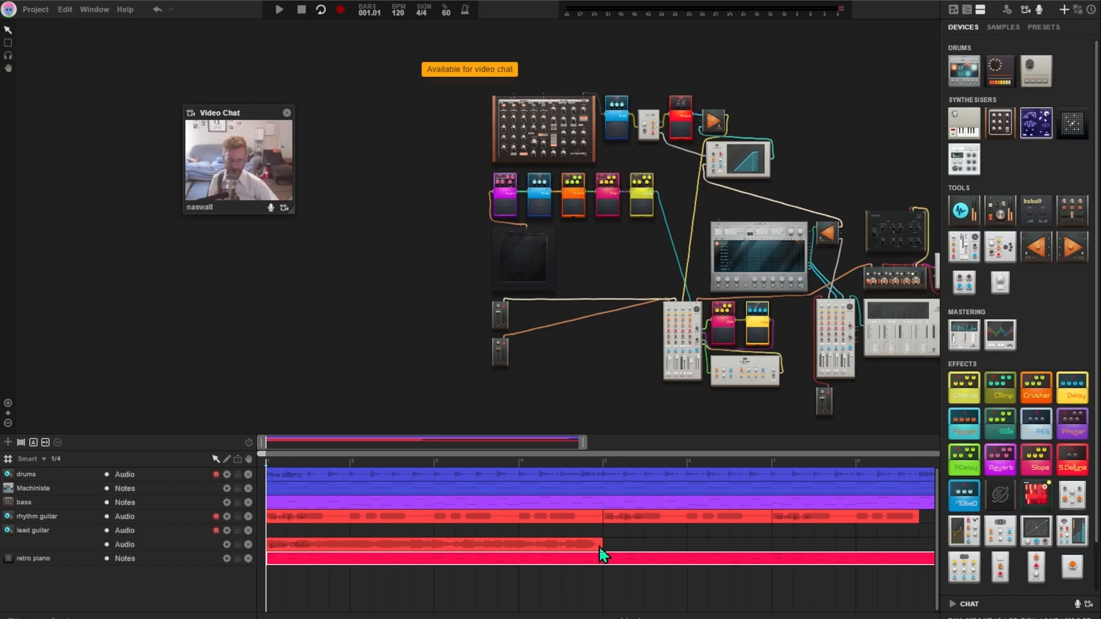
Step: Repeat the new guitar C#Min region across eight bars and play it with the lead guitar channel soloed
click(573, 542)
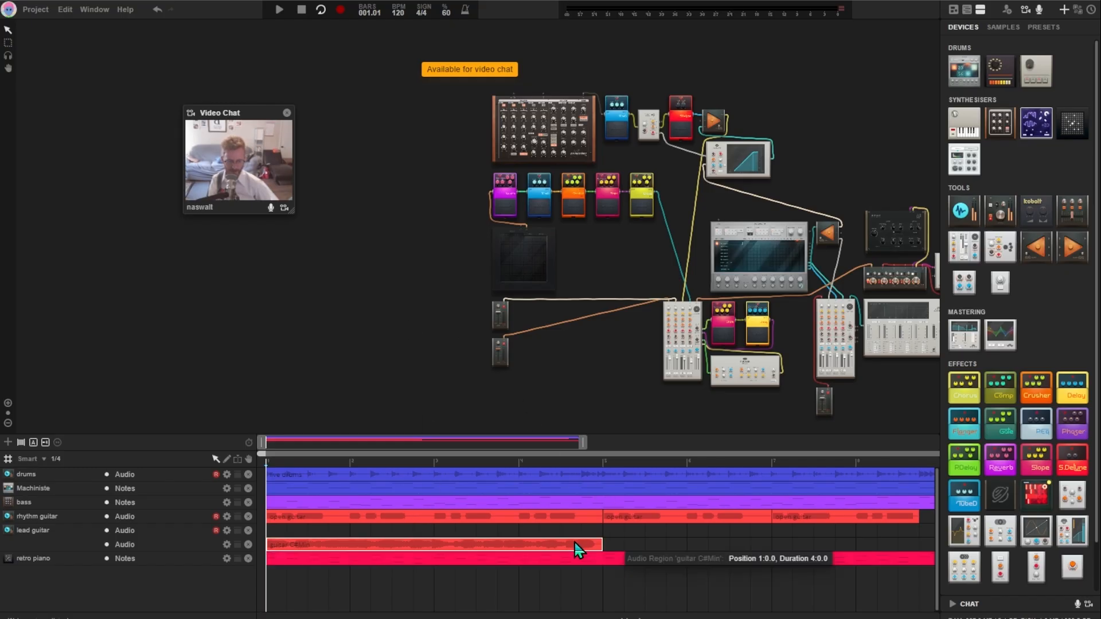
double_click(586, 545)
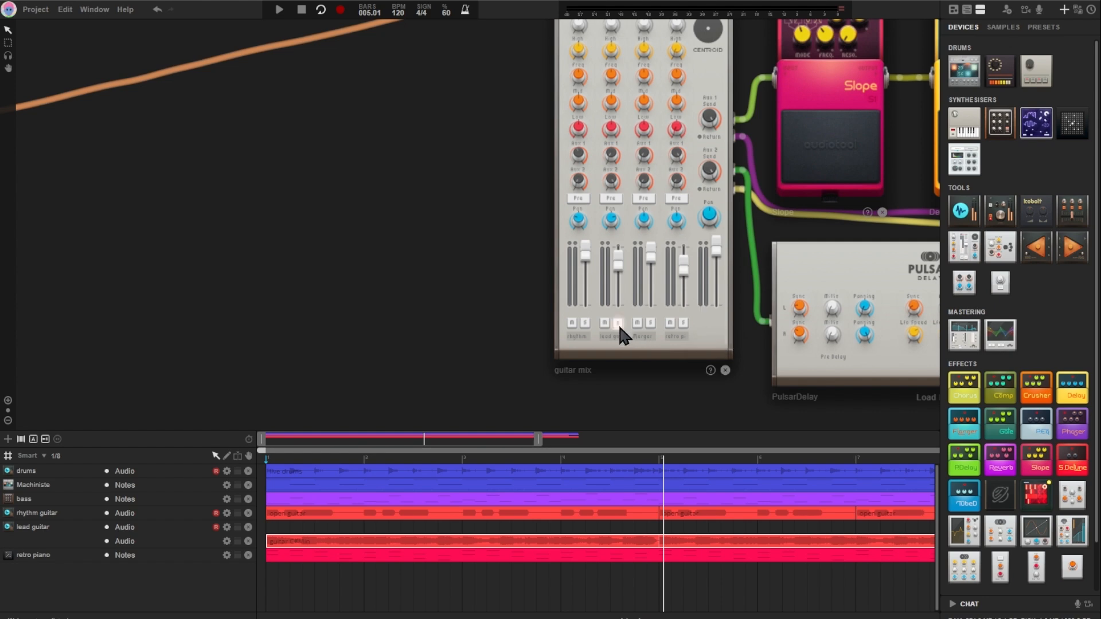
key(space)
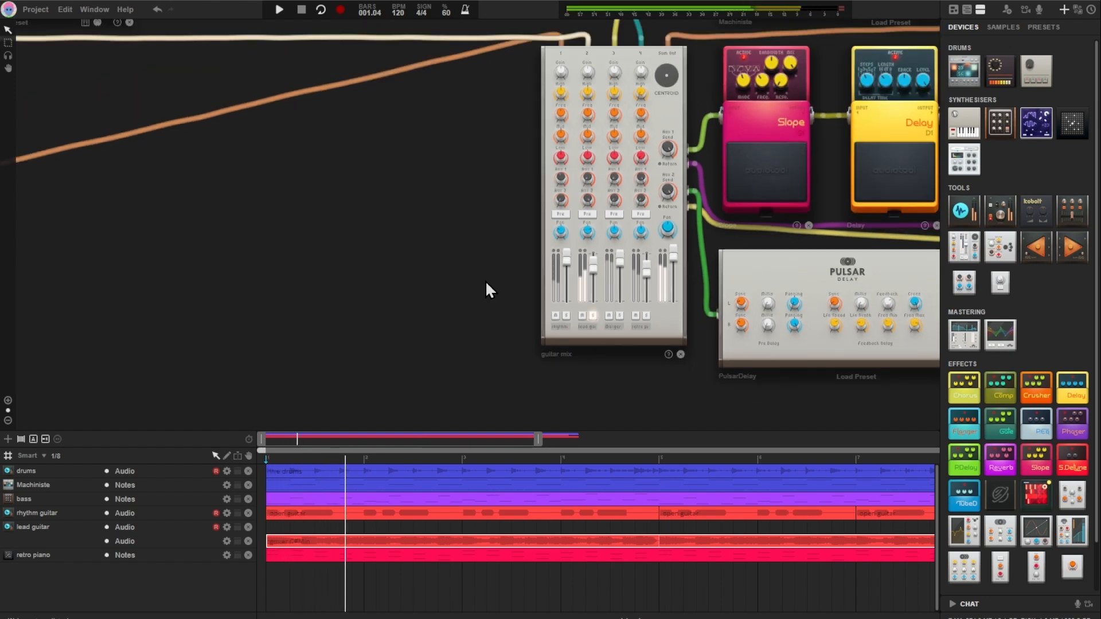
Step: Adjust the feedback of the Pulsar Delay while the soloed lead guitar plays
drag(485, 280, 260, 211)
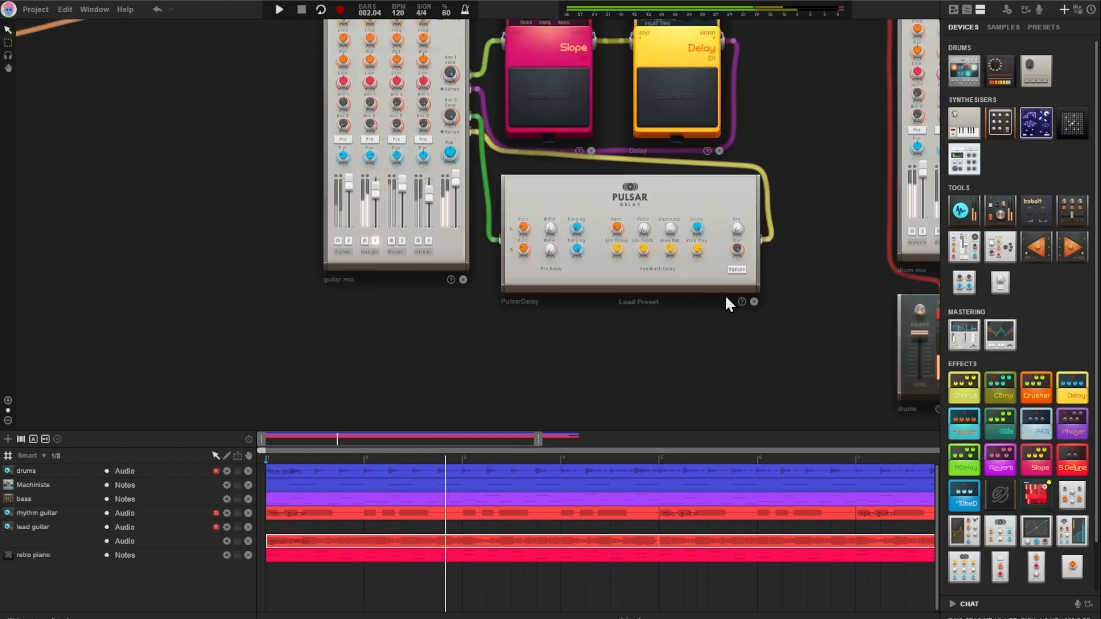
mouse_move(673, 233)
drag(673, 232, 670, 230)
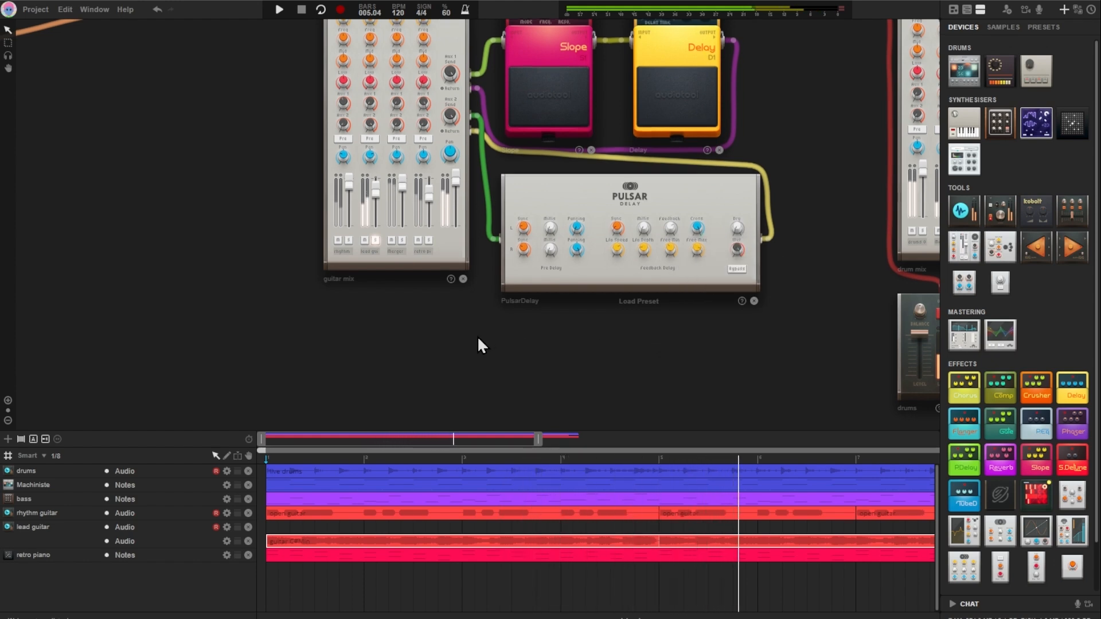
Step: Check the lead guitar channel's level and sends on the guitar mixer during playback, and turn off its solo
scroll(482, 344, down, 3)
scroll(492, 349, up, 5)
scroll(429, 219, down, 1)
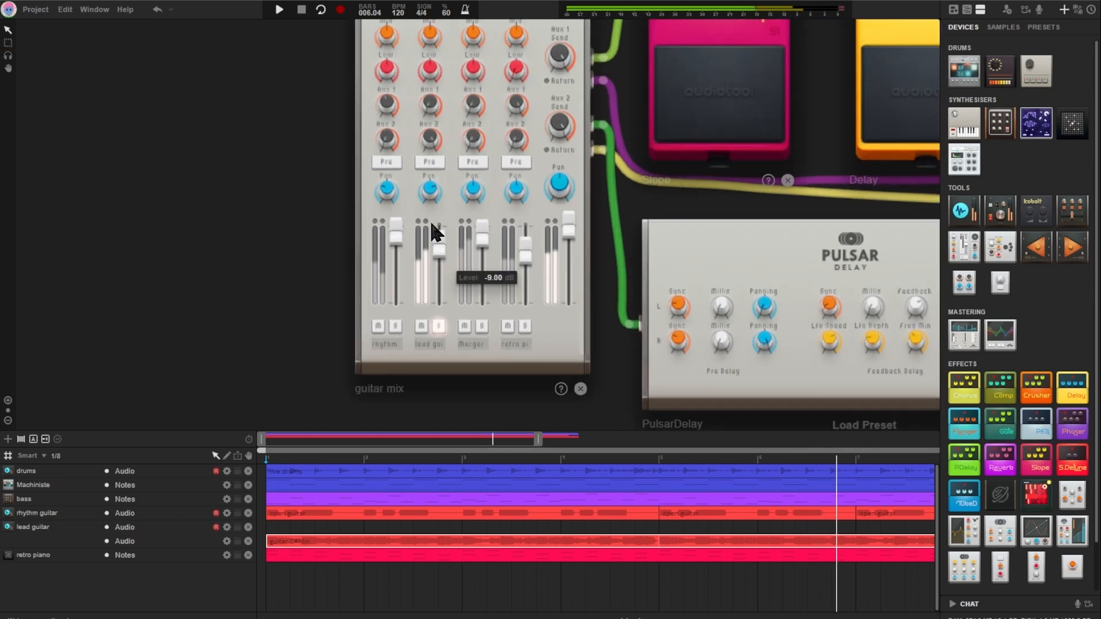
scroll(450, 227, up, 2)
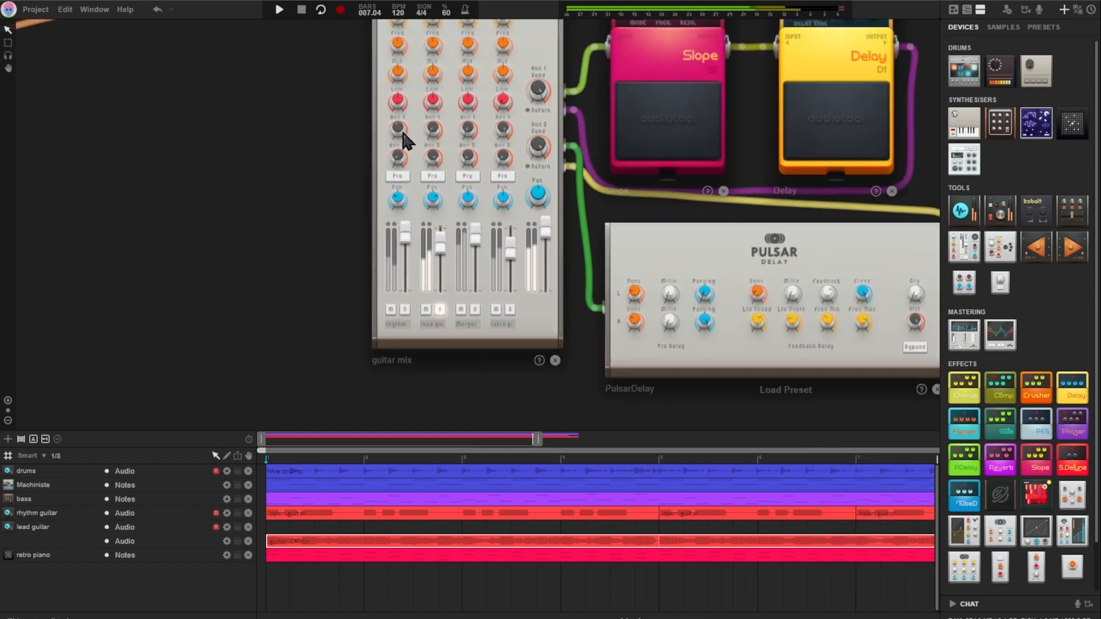
scroll(404, 146, down, 3)
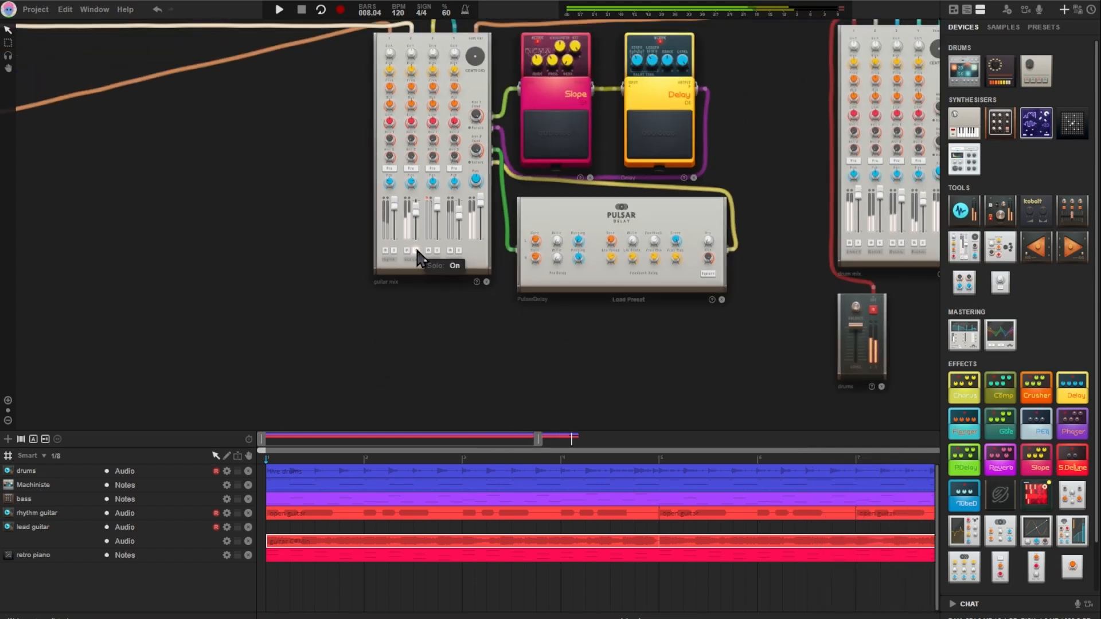
click(415, 250)
Step: Listen to the full mix while examining the guitar mixer, the drum mixer and the effects connected to them
scroll(195, 202, down, 4)
scroll(242, 202, up, 3)
scroll(242, 202, down, 2)
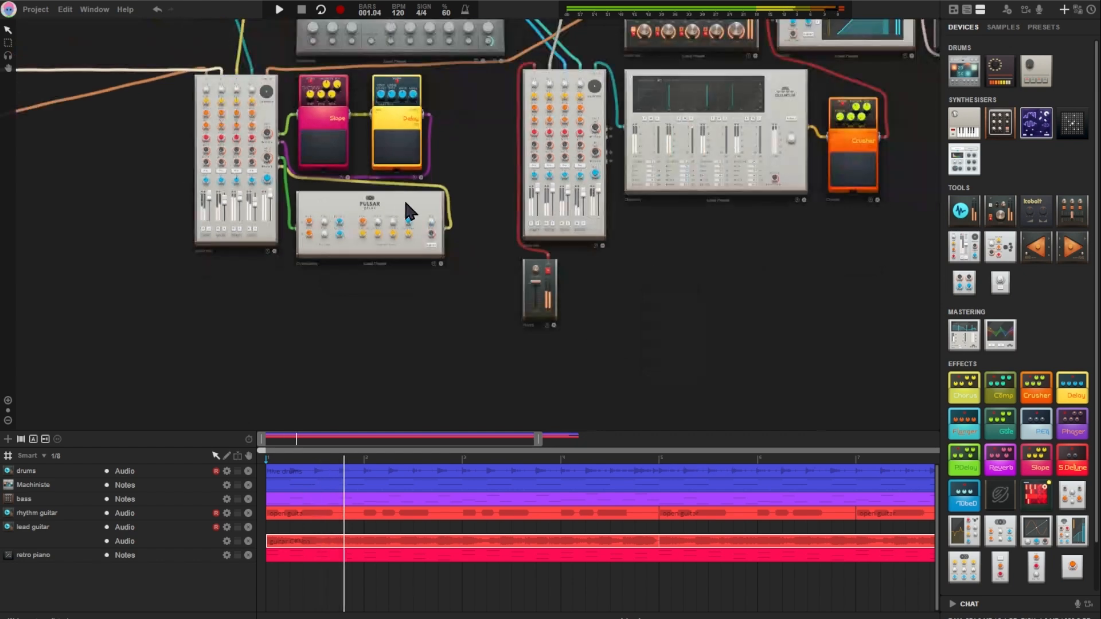
scroll(404, 201, up, 3)
scroll(486, 120, down, 4)
scroll(497, 124, up, 3)
drag(521, 170, 588, 234)
scroll(187, 281, up, 4)
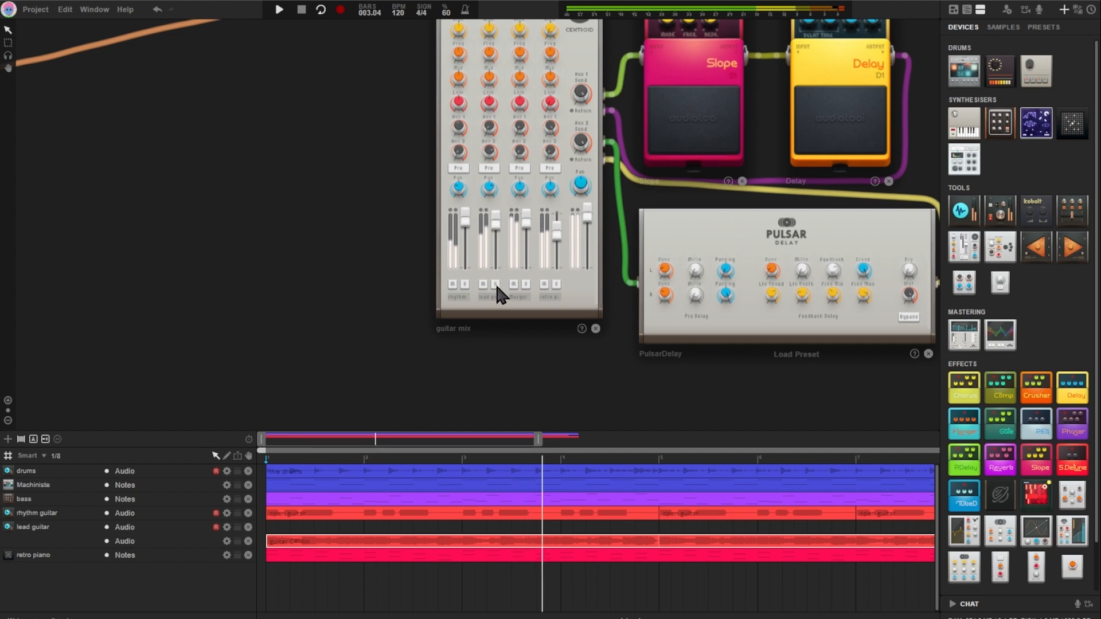
scroll(446, 290, down, 1)
scroll(446, 290, down, 3)
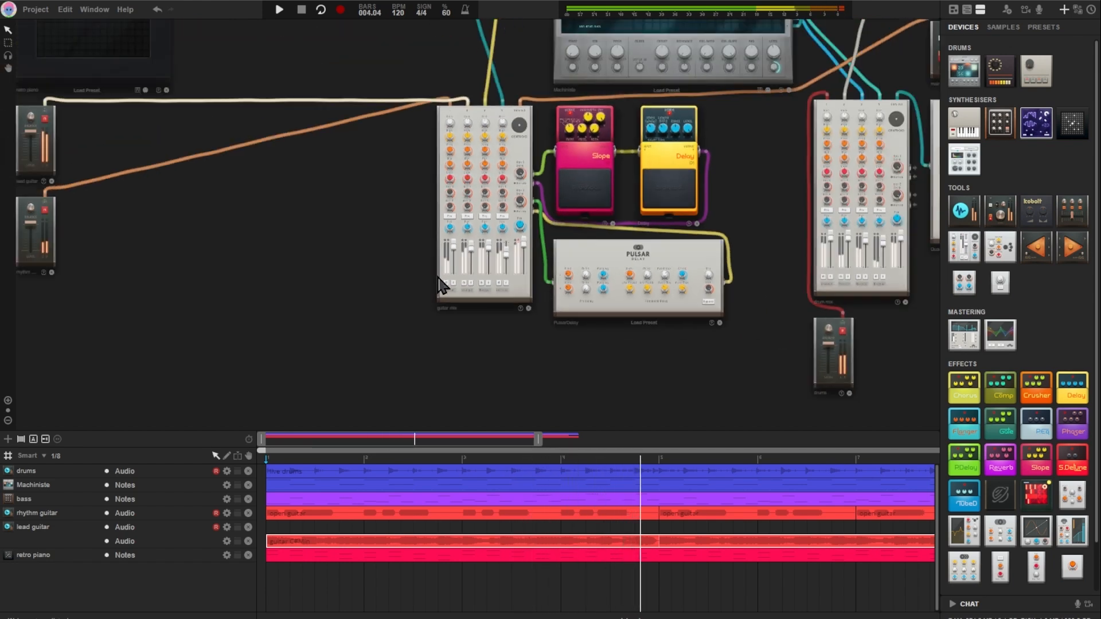
drag(351, 87, 449, 226)
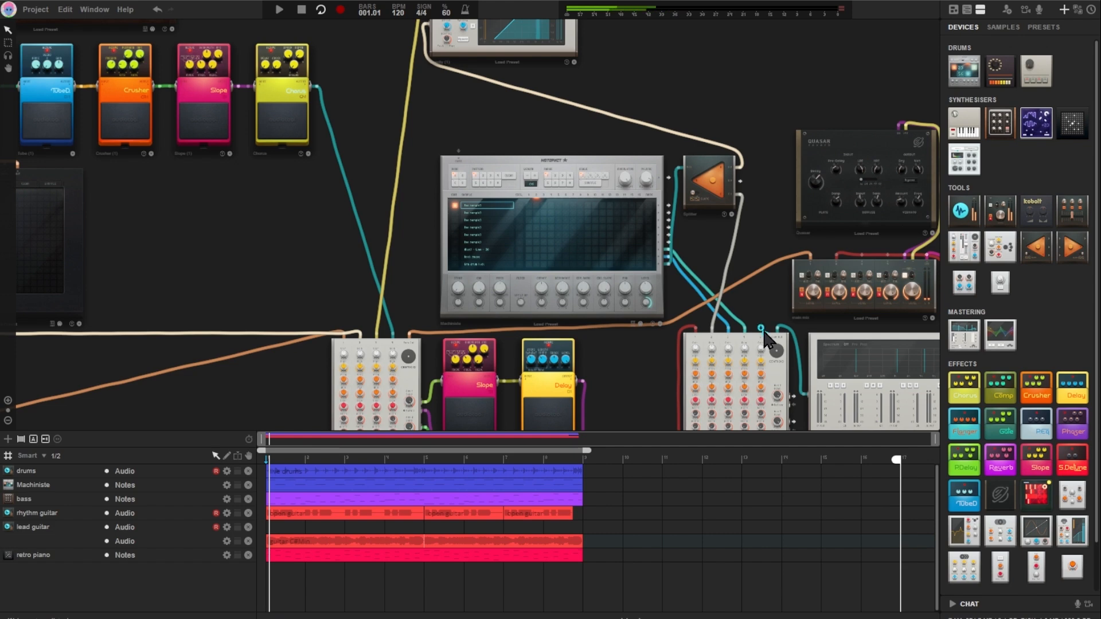
Step: Bring the Machiniste's sample slots into view and search the sample library for clap
drag(764, 332, 669, 245)
scroll(450, 252, up, 5)
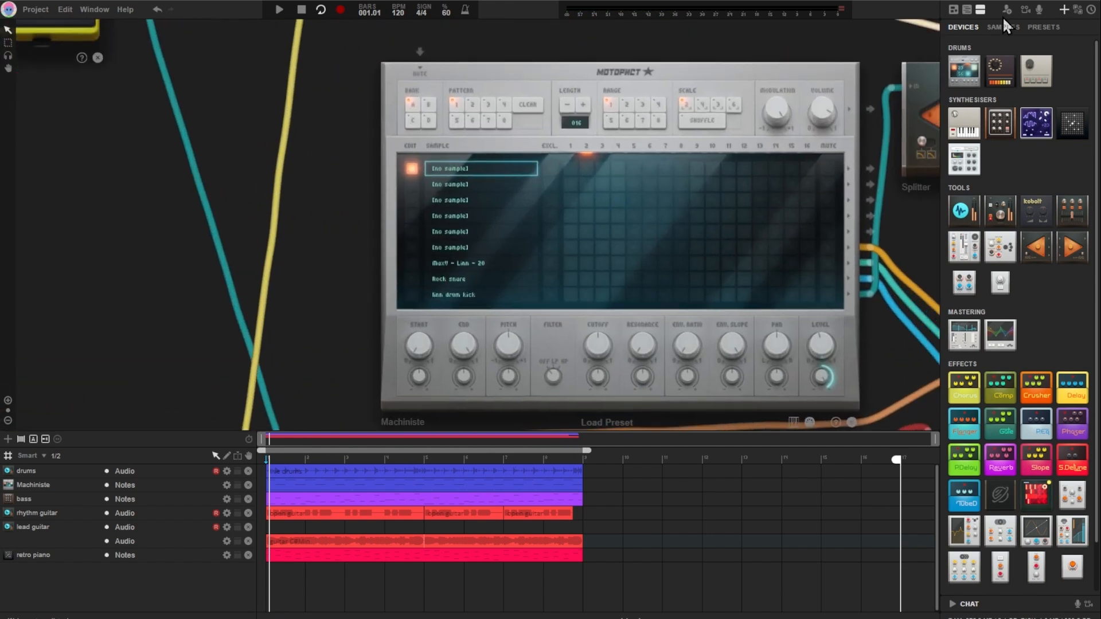
click(1002, 28)
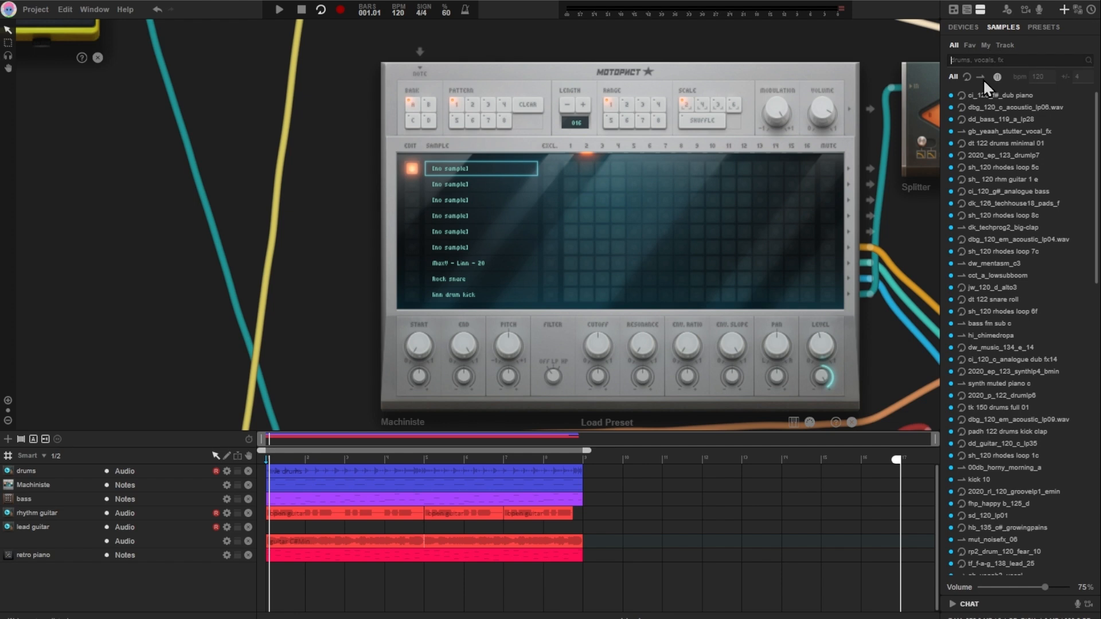
click(981, 61)
text(clap)
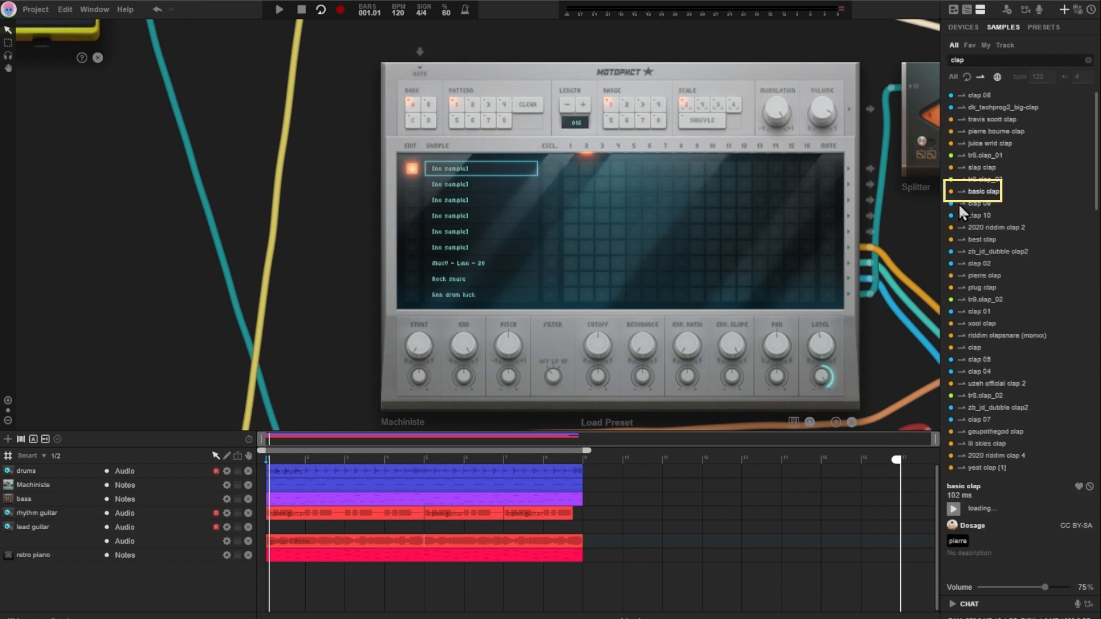
Step: Load the basic clap sample into the Machiniste's lowest empty slot and add a Delay pedal beside the drum mixer
drag(989, 201, 394, 230)
scroll(393, 315, down, 5)
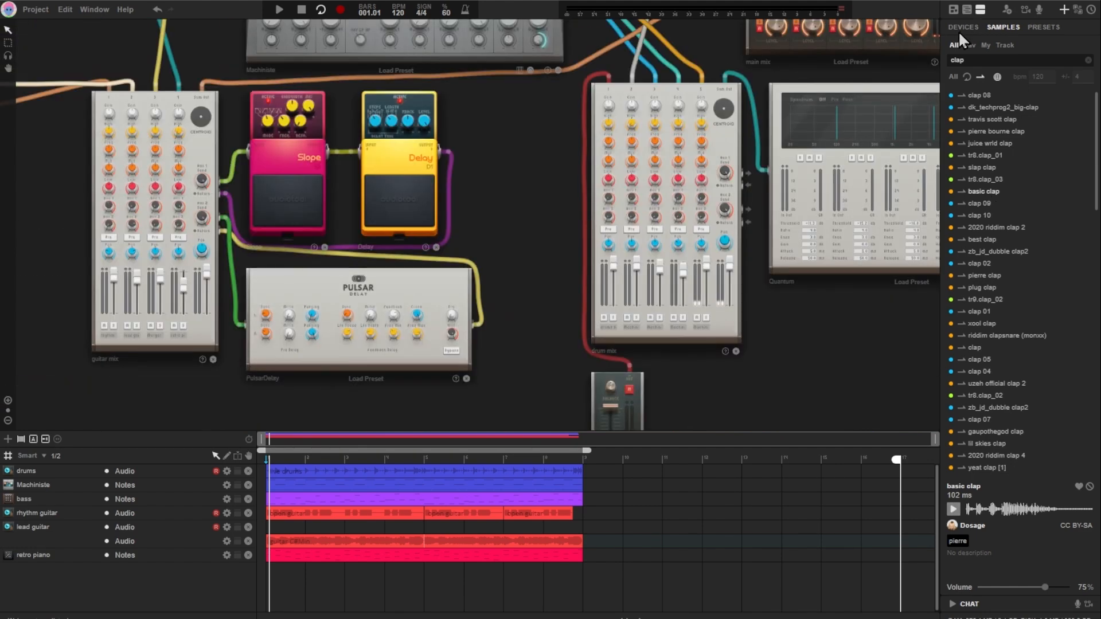
click(958, 28)
drag(1076, 404, 565, 268)
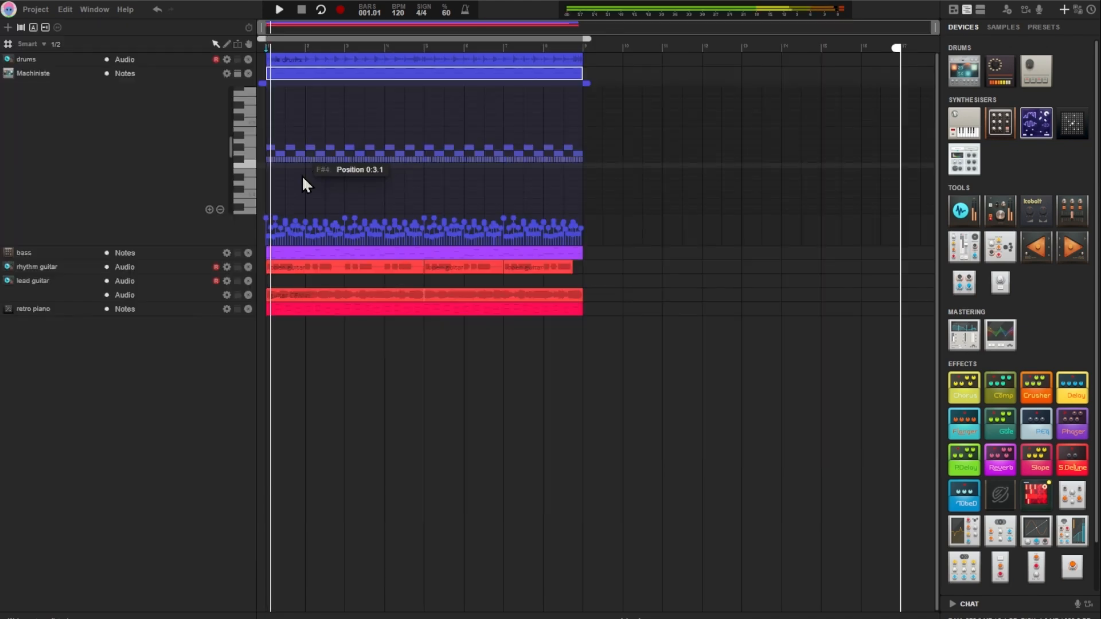
Step: Add the clap to the Machiniste's note region and turn off the solo on the drum mixer's fifth channel during playback
click(342, 159)
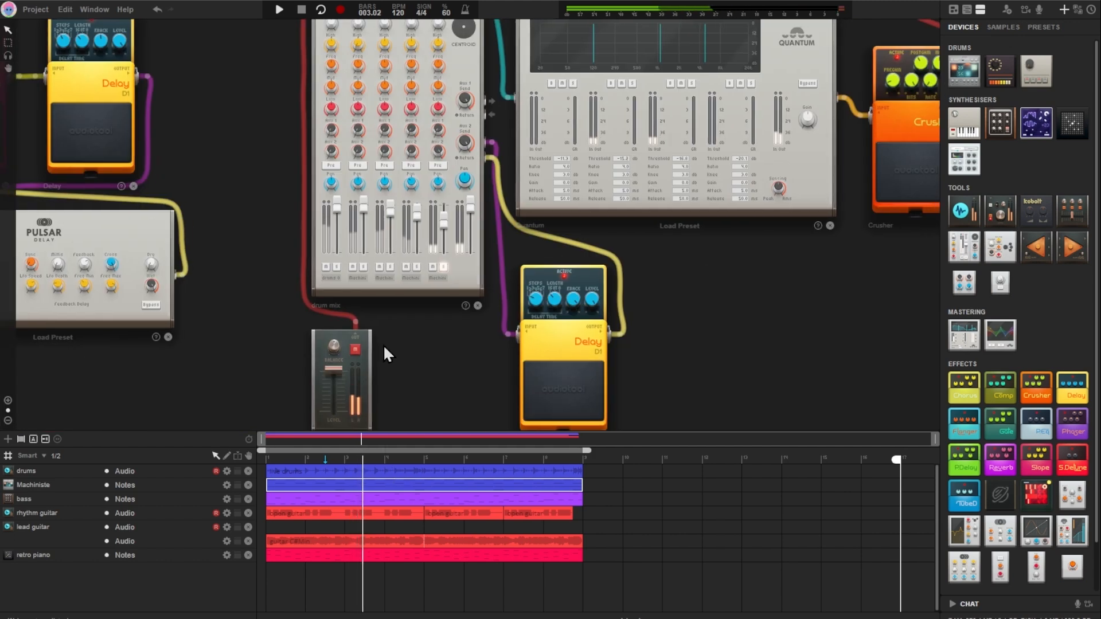
click(444, 267)
drag(702, 335, 698, 307)
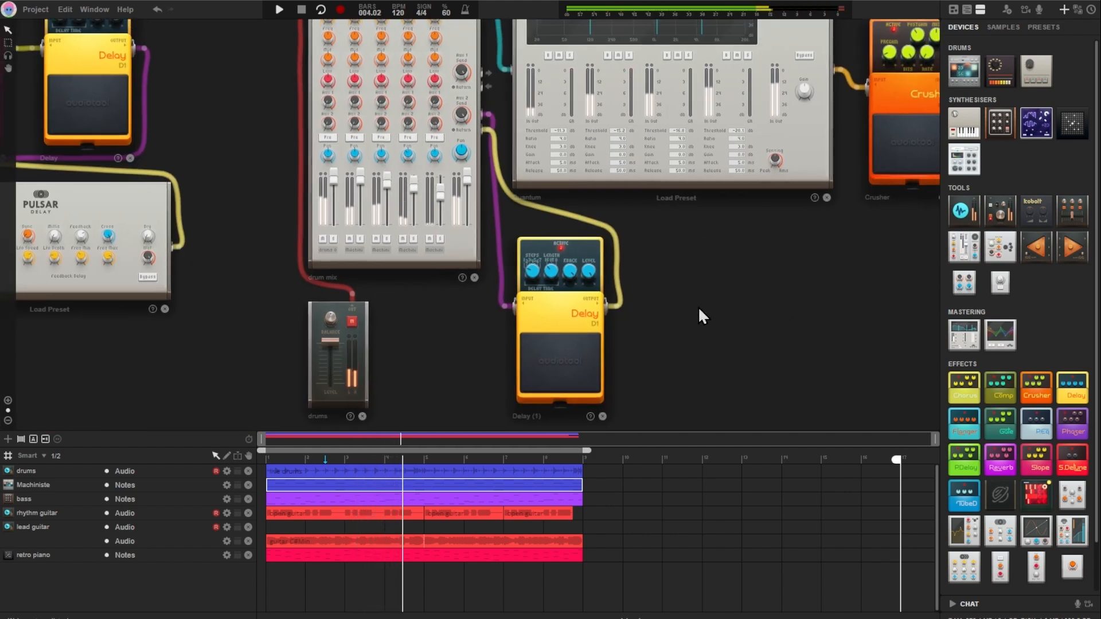
scroll(698, 309, down, 1)
scroll(497, 235, up, 1)
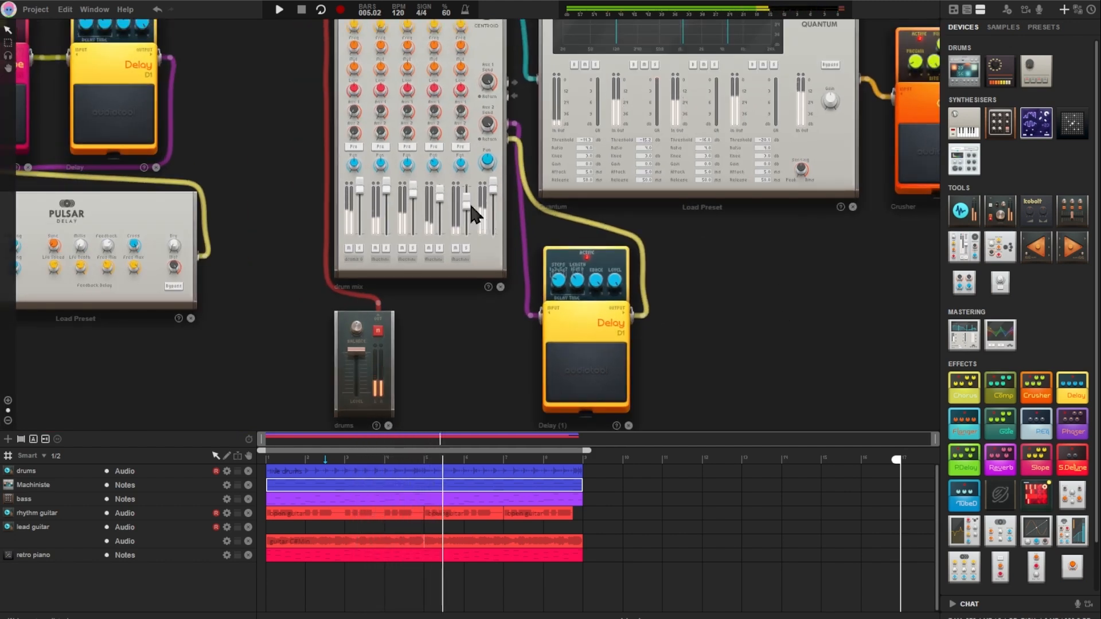
mouse_move(468, 205)
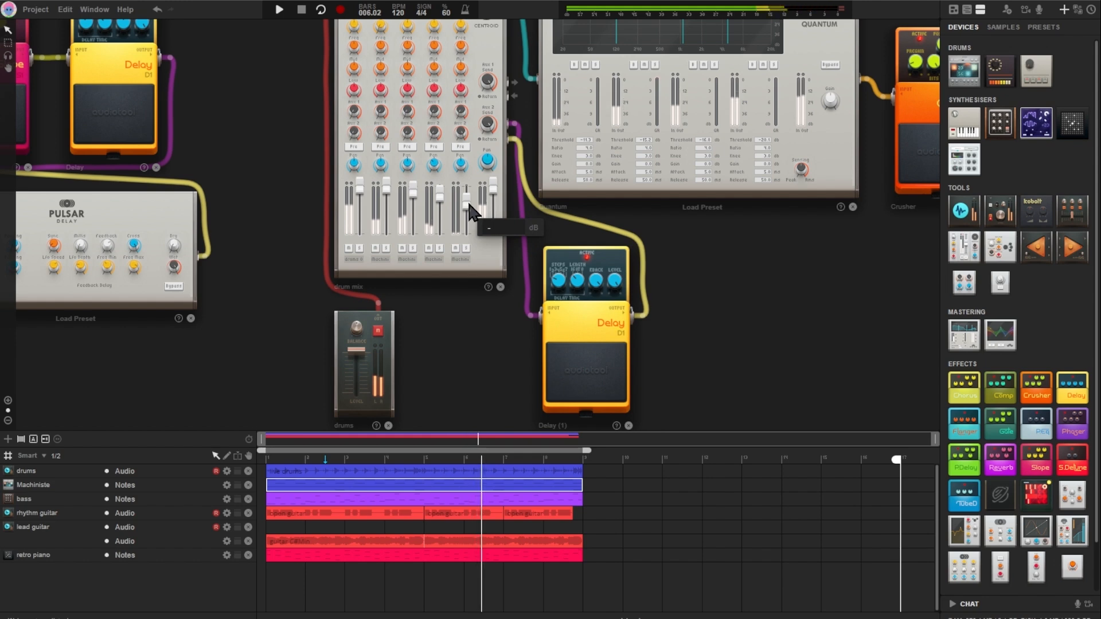
scroll(663, 278, down, 1)
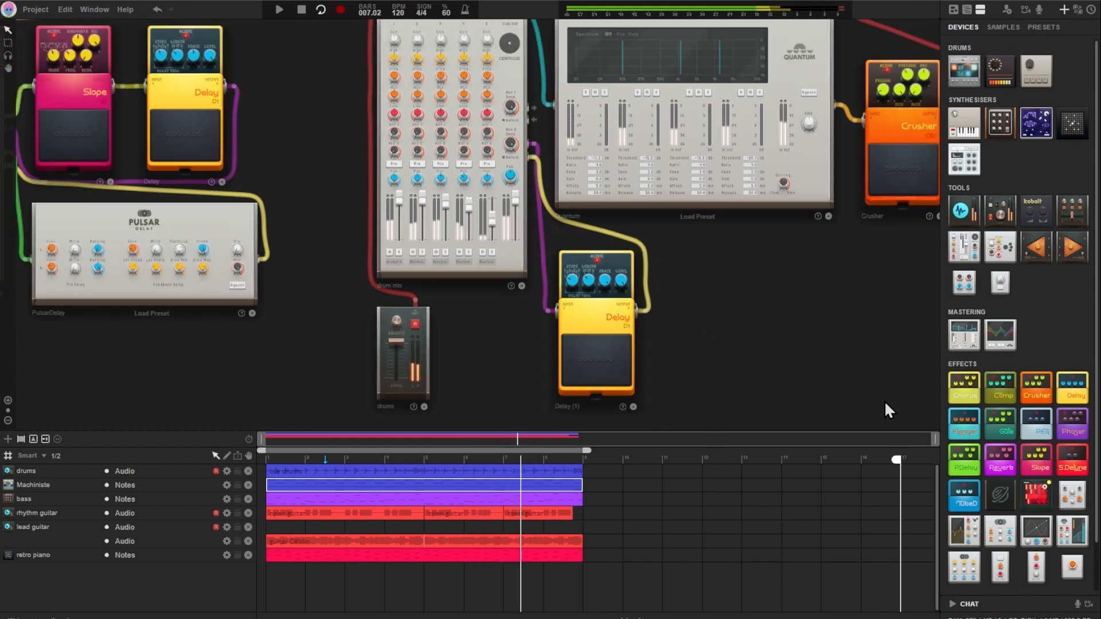
Step: Add a Chorus pedal beside the drum mixer's Delay and wire it to the mixer's Aux 1 send and return
drag(968, 392, 538, 254)
scroll(576, 245, down, 3)
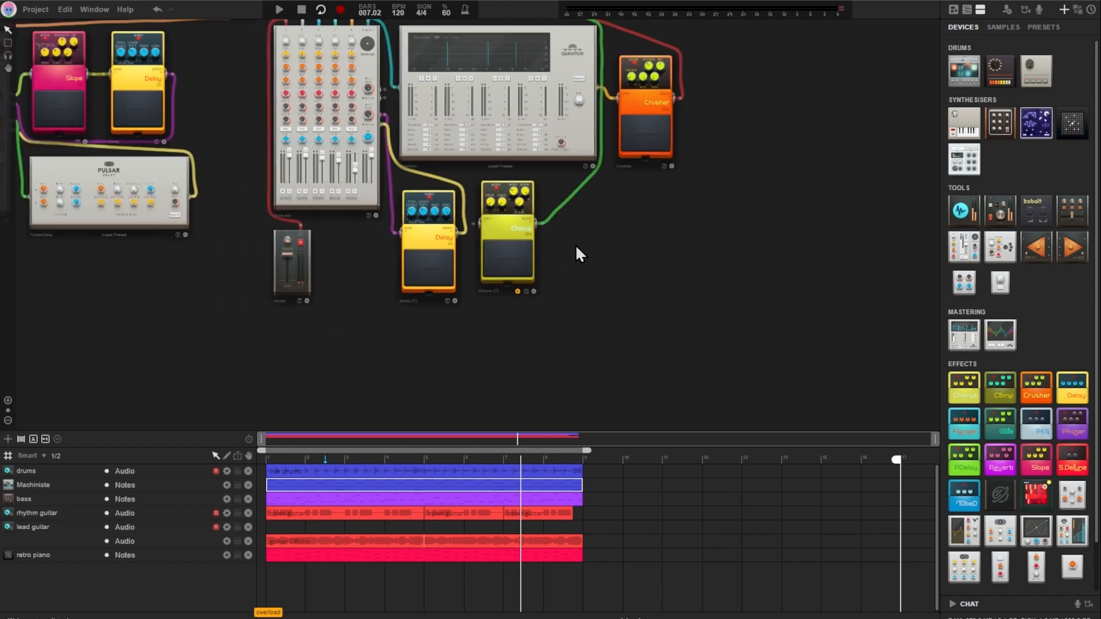
scroll(425, 121, up, 3)
scroll(417, 148, up, 2)
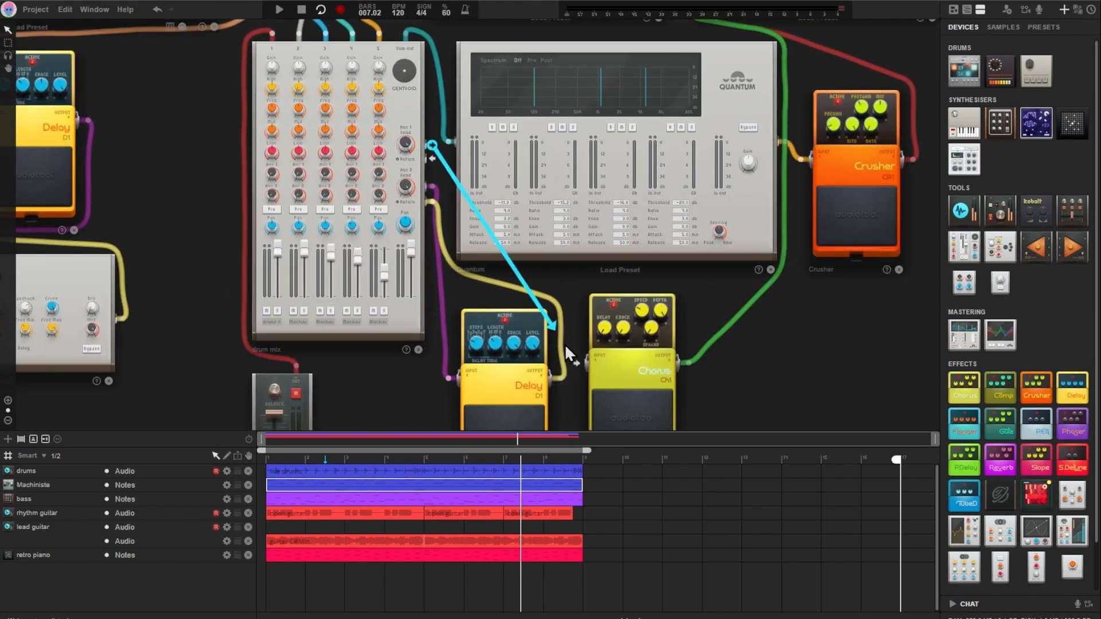
drag(565, 344, 573, 367)
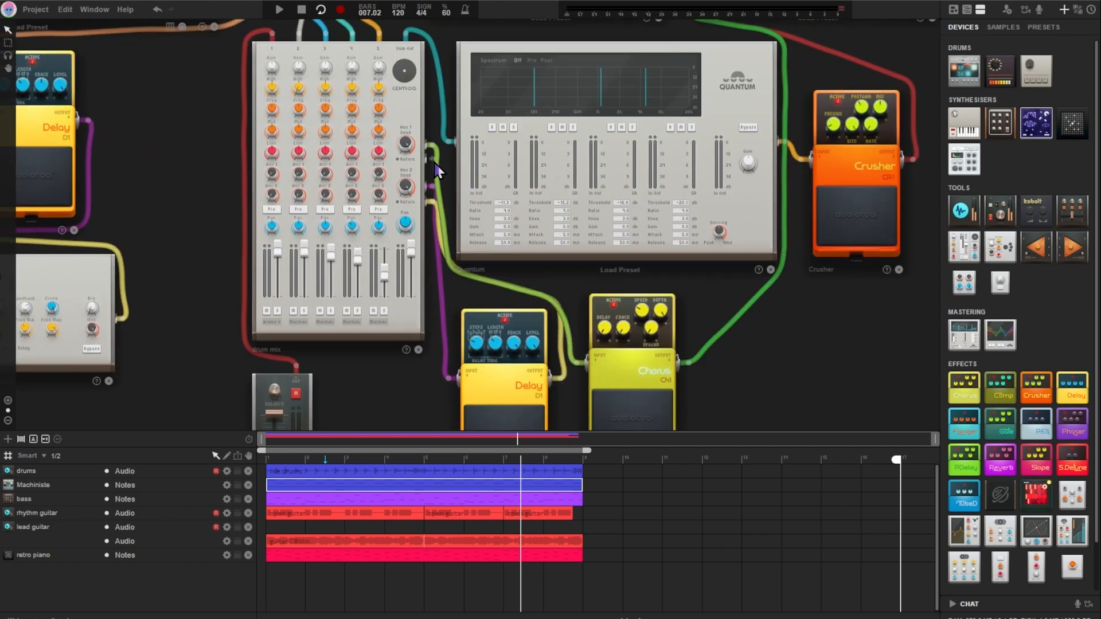
drag(435, 169, 682, 360)
Step: Listen to the drum mixer's channels in solo during playback, leaving only the fourth channel soloed
key(space)
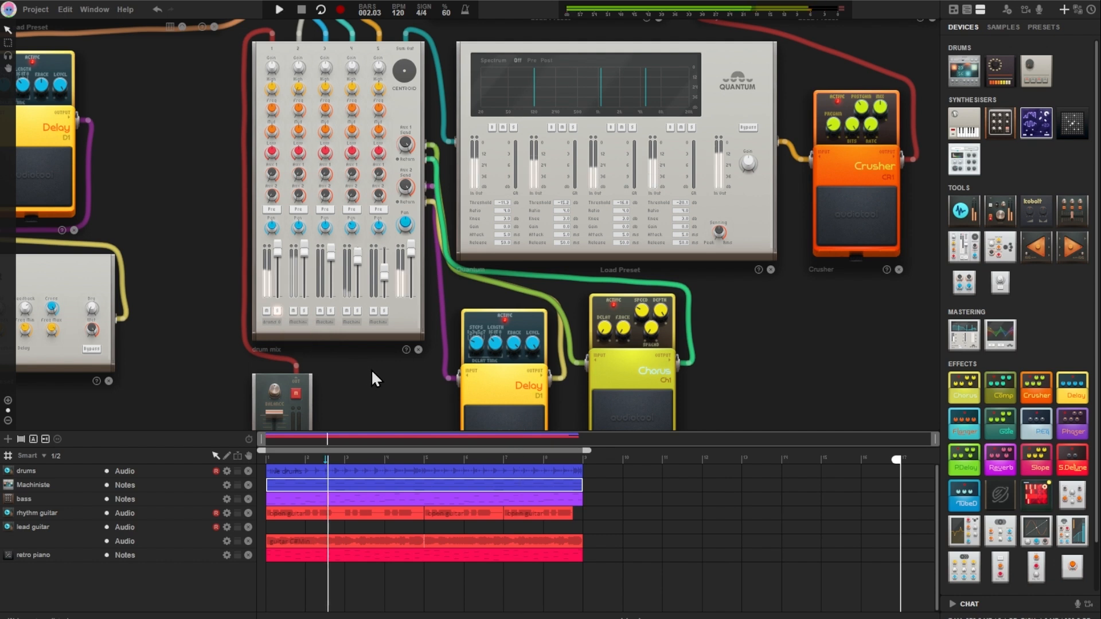
drag(370, 369, 383, 341)
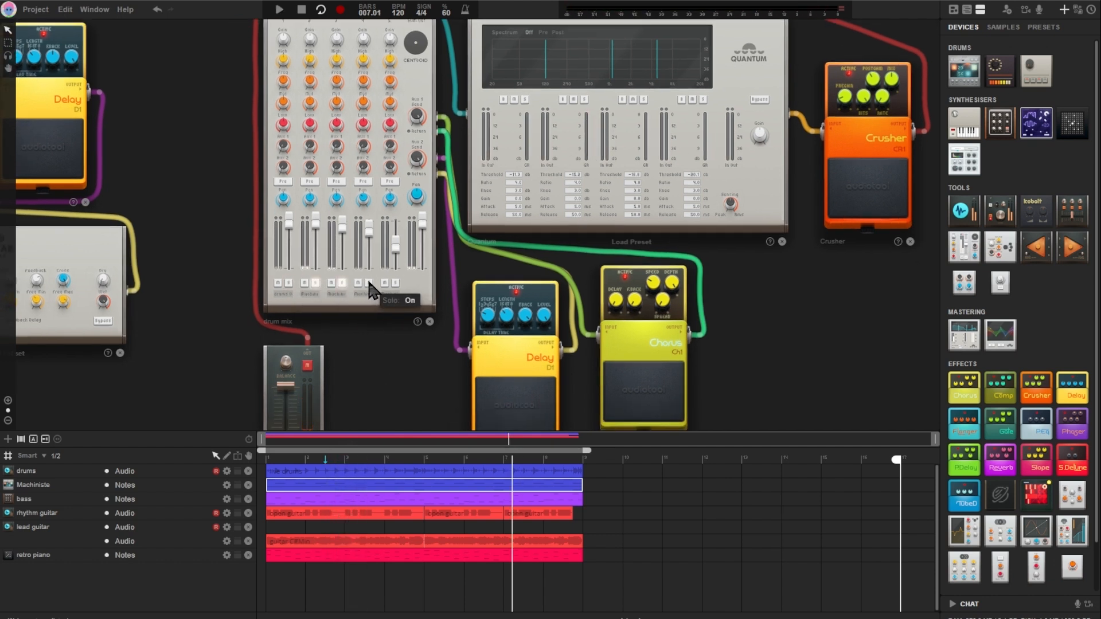
key(space)
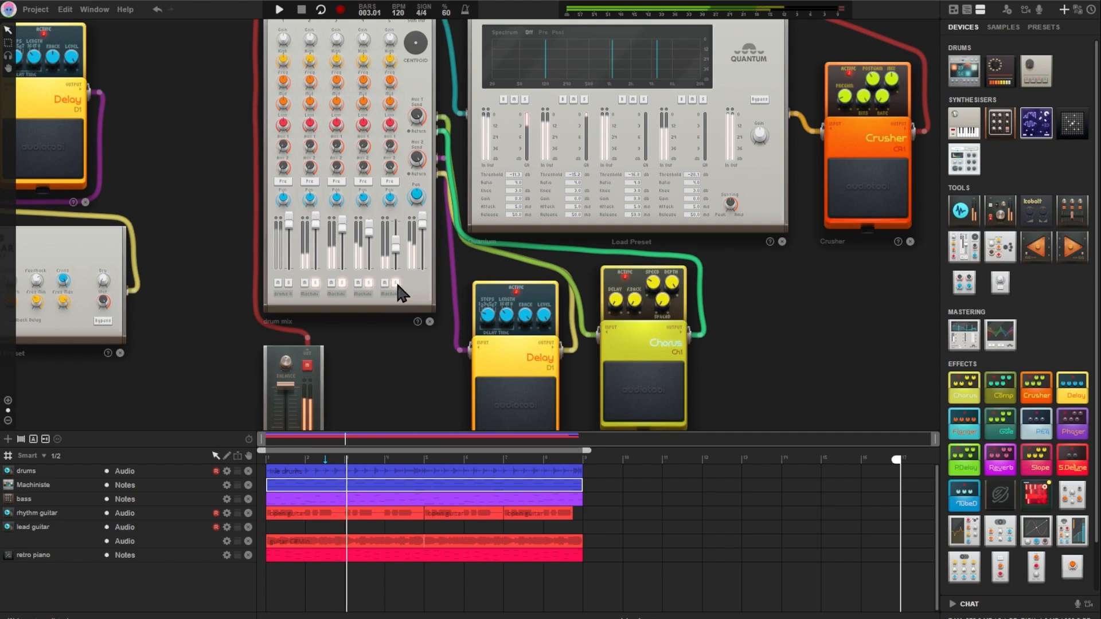
drag(373, 332, 455, 459)
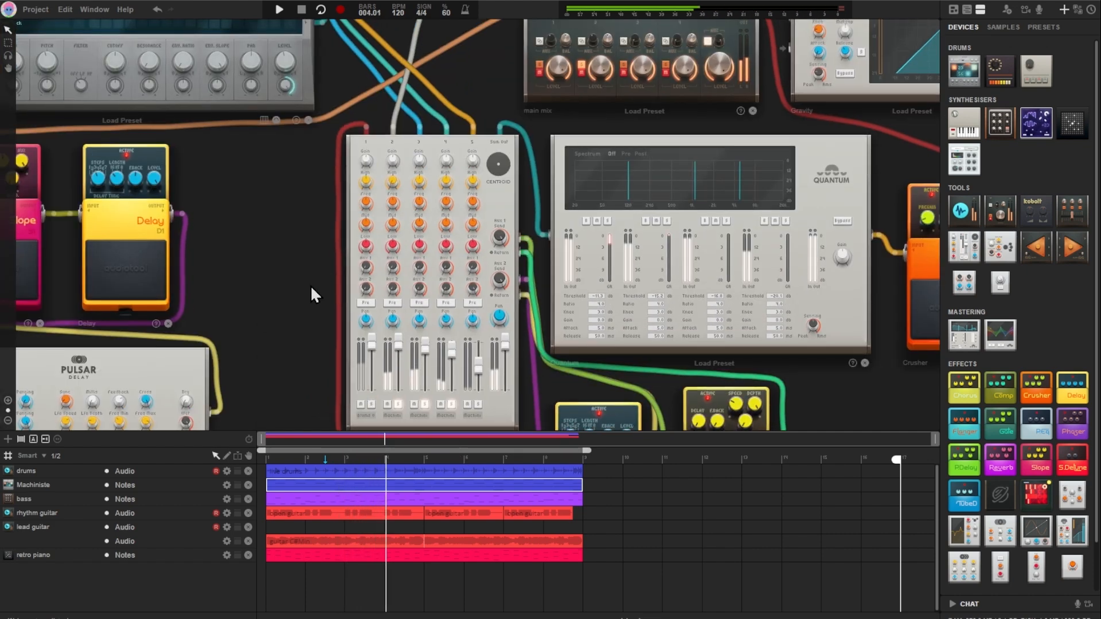
key(space)
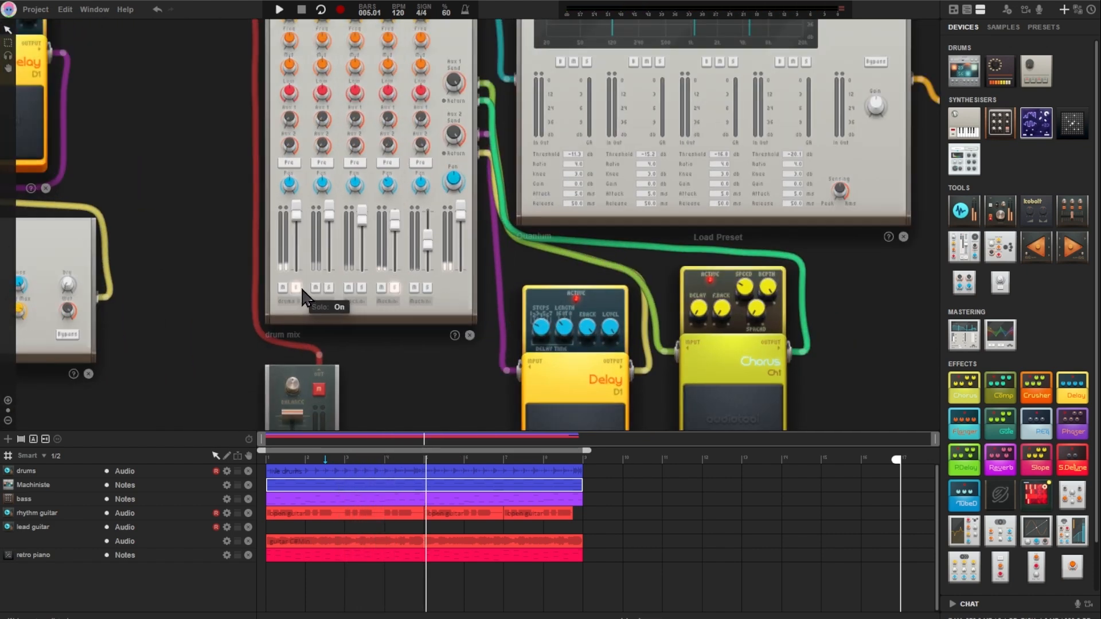
key(space)
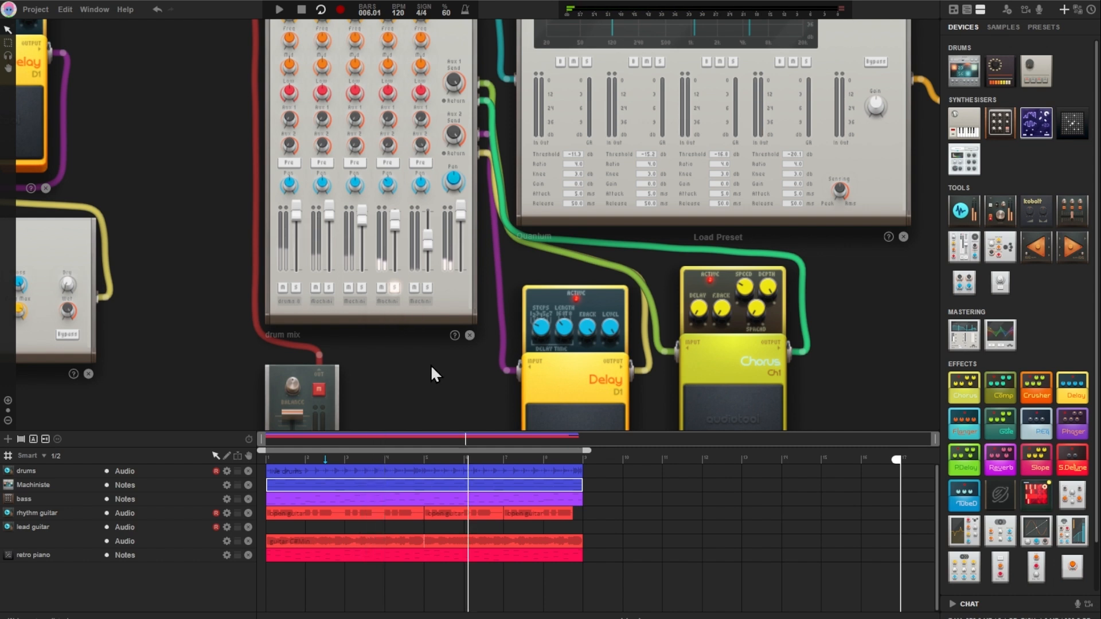
scroll(427, 367, right, 2)
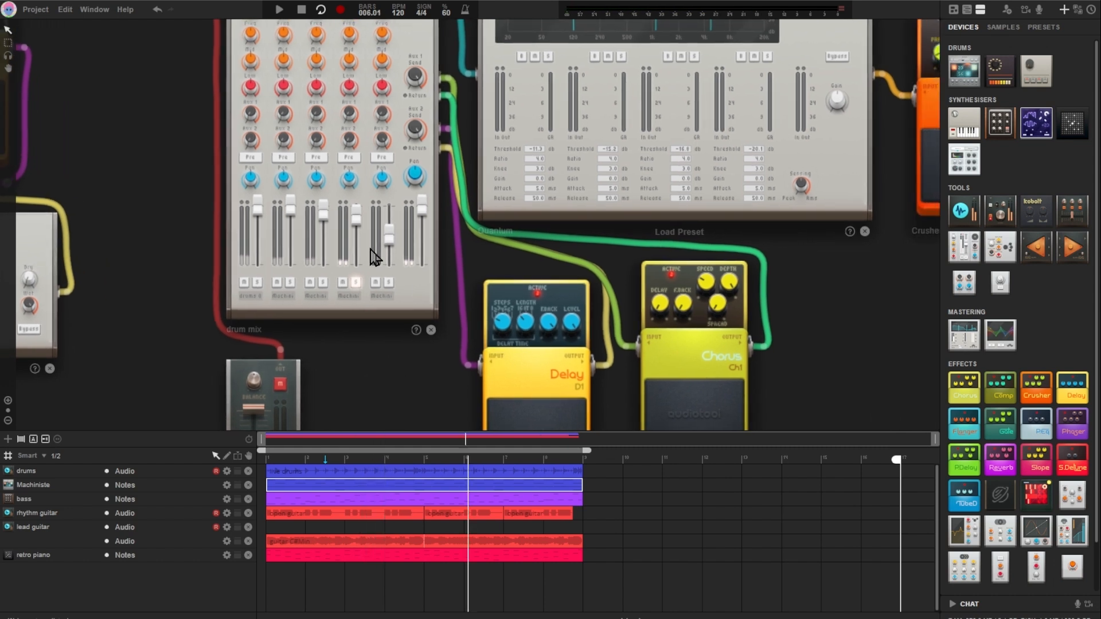
key(space)
Step: Set the Chorus pedal's feedback to 71.72% and line the pedal up with the Delay next to it
drag(682, 307, 685, 268)
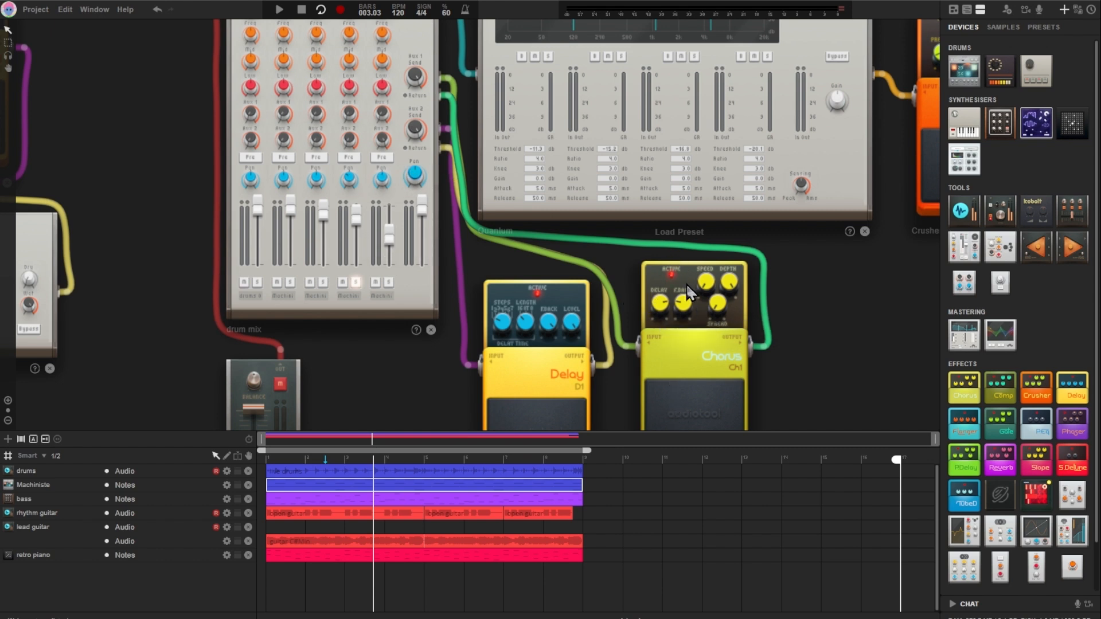
drag(685, 303, 689, 225)
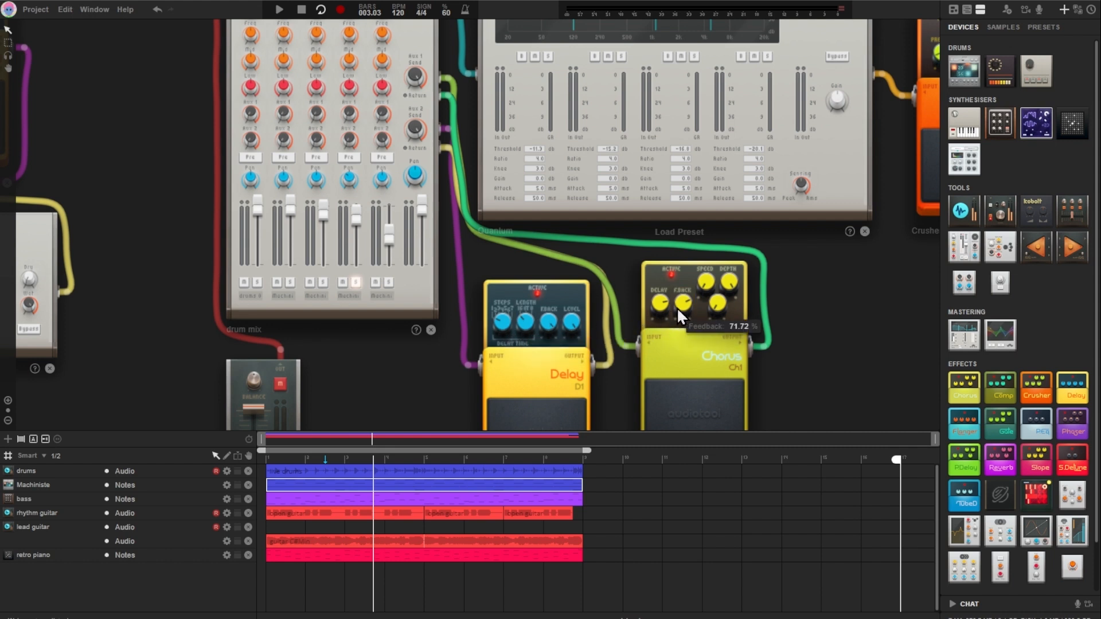
drag(690, 384, 691, 403)
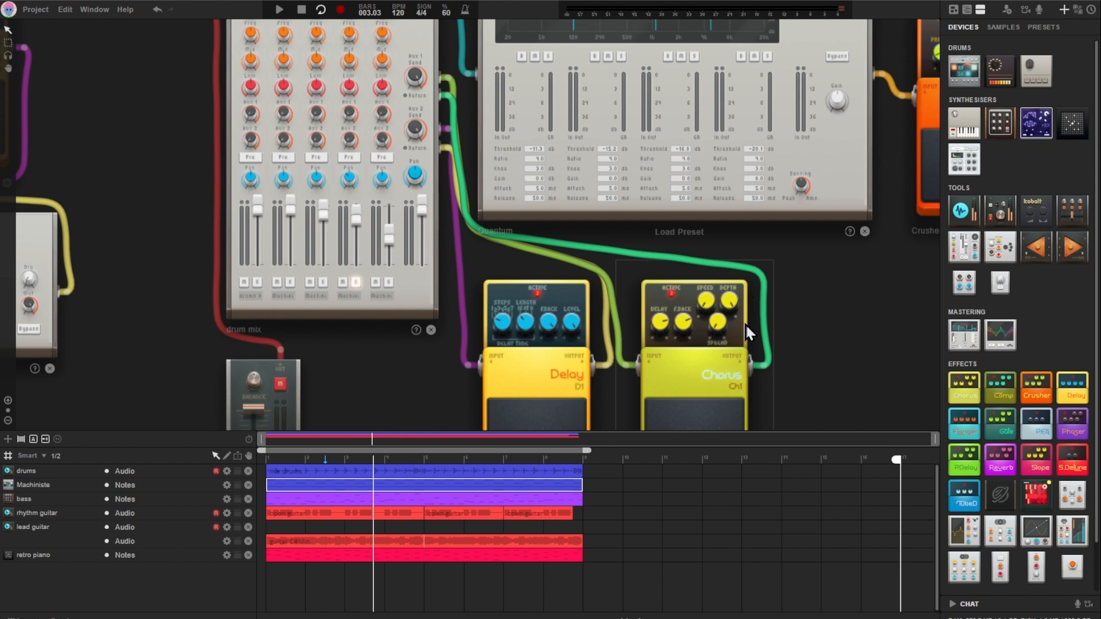
mouse_move(708, 302)
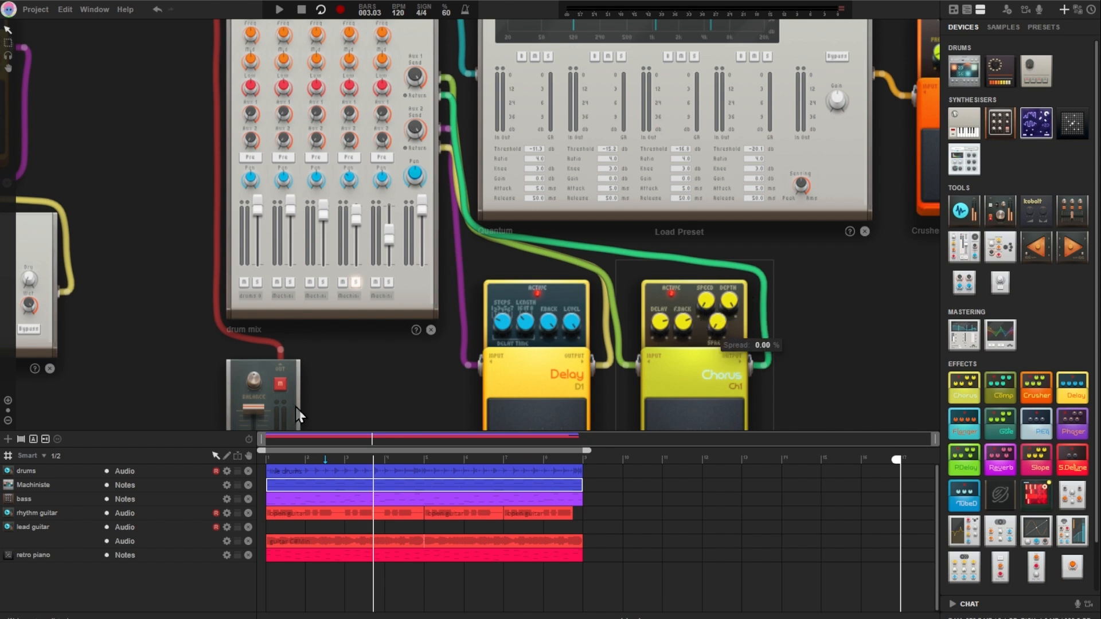
Step: Raise the Aux 1 send of the drum mixer's fourth channel and turn off that channel's solo during playback
drag(356, 374, 392, 412)
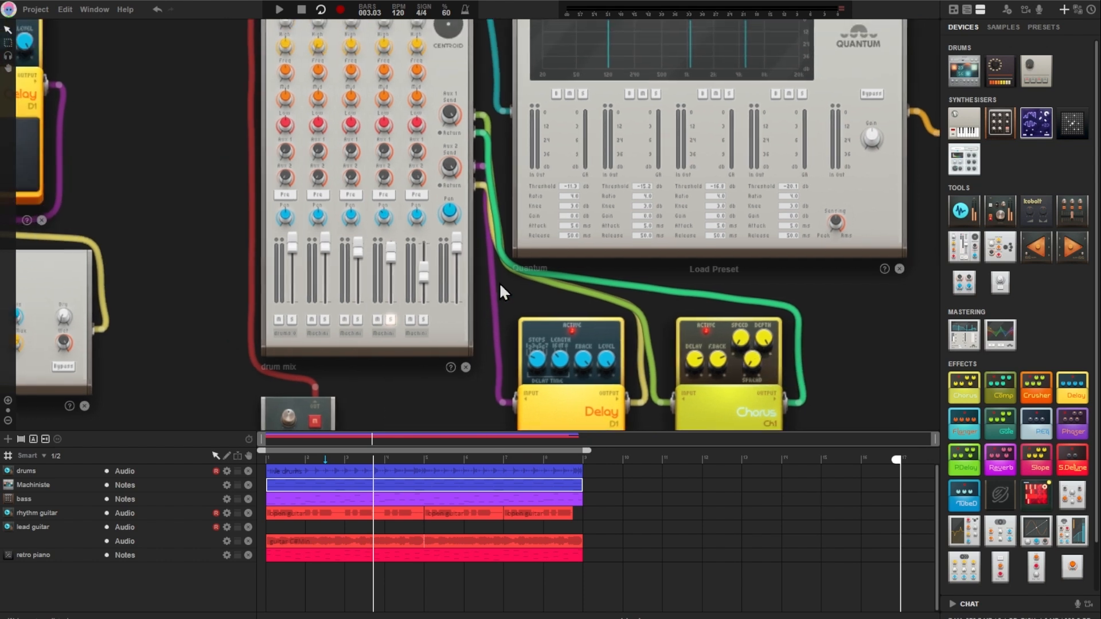
mouse_move(386, 157)
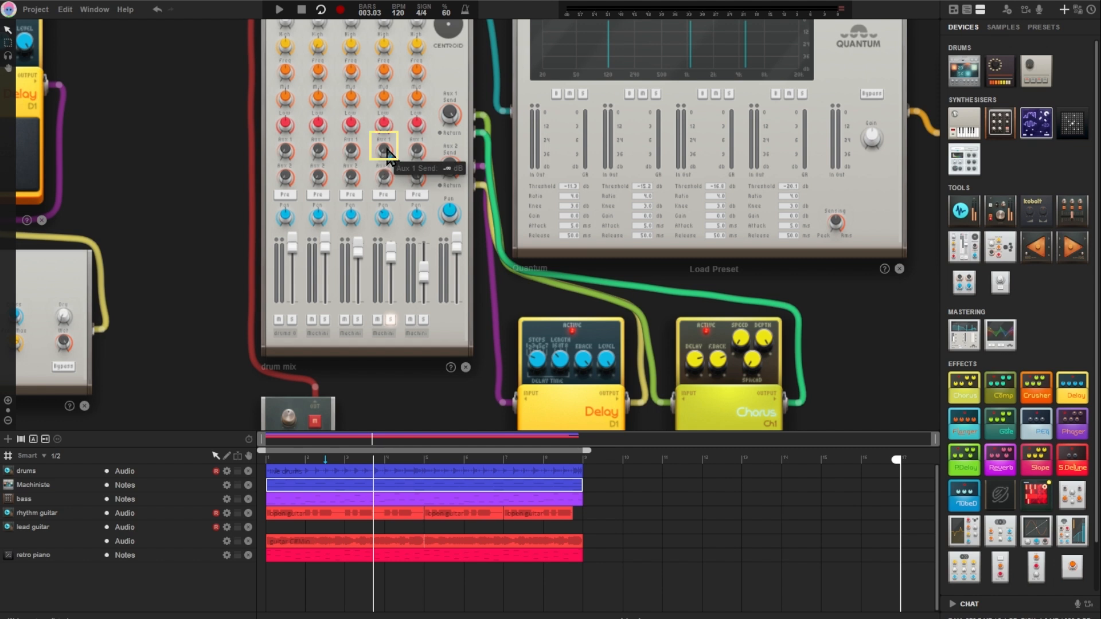
drag(387, 154, 386, 33)
drag(200, 168, 195, 153)
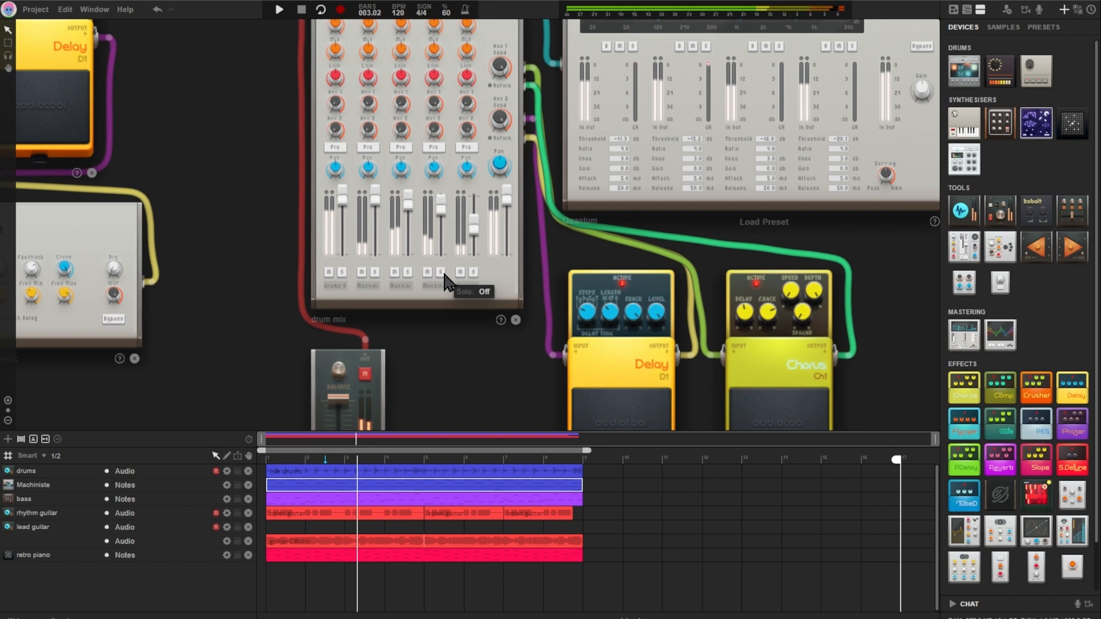
mouse_move(446, 214)
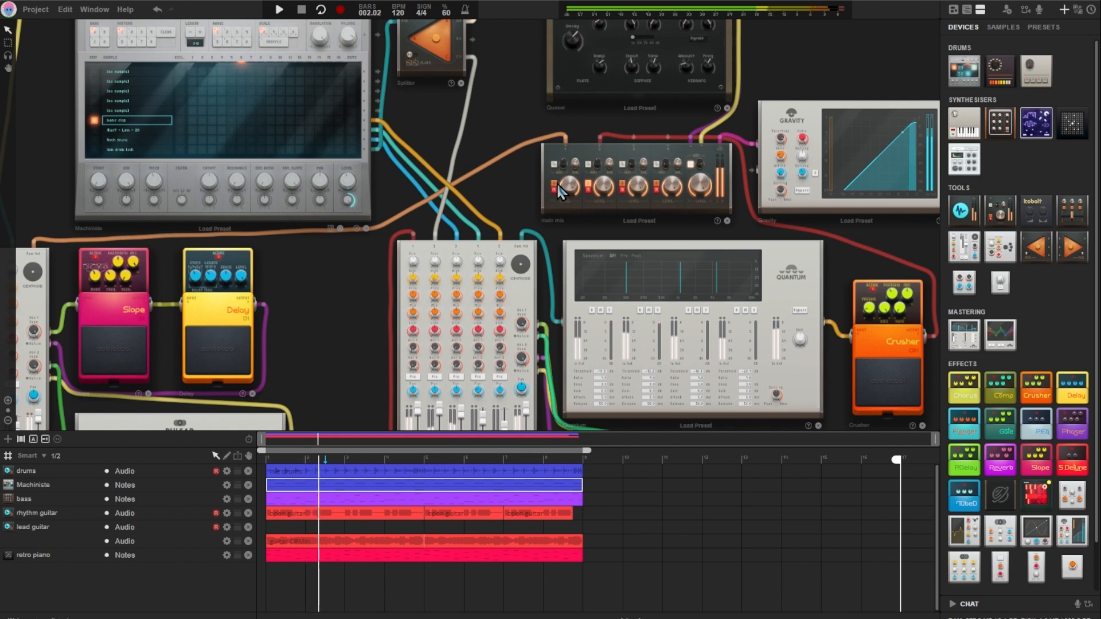
Step: Check the main mixer's channels in solo and listen to the mix while examining the guitar and drum mixers with their effects
mouse_move(586, 185)
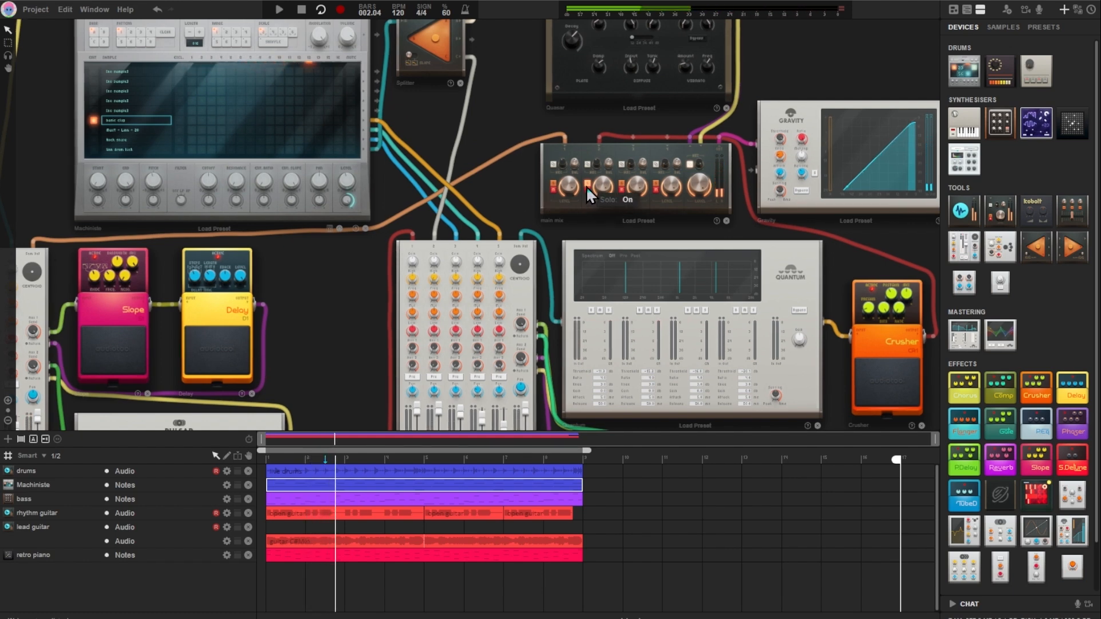
drag(303, 345, 640, 64)
scroll(639, 64, down, 3)
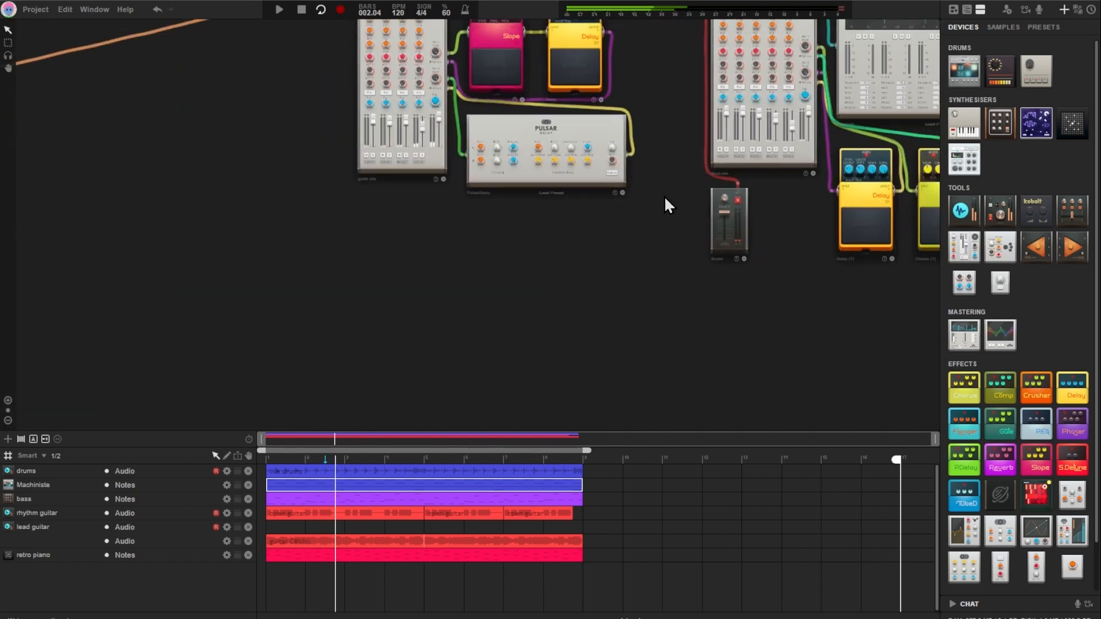
drag(663, 195, 514, 288)
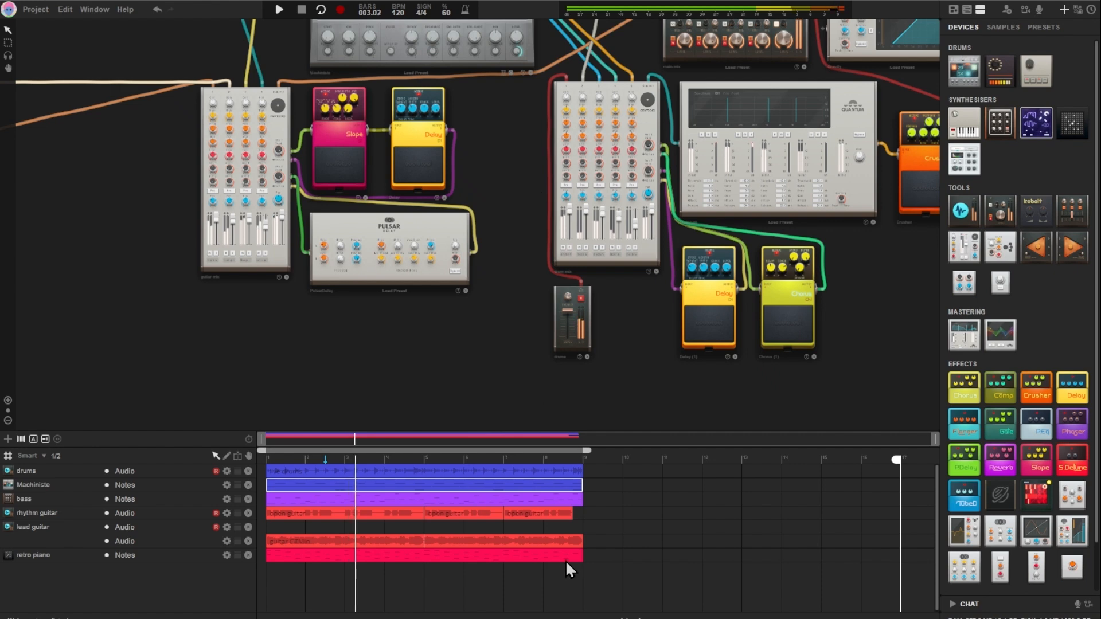
click(727, 549)
scroll(521, 232, up, 1)
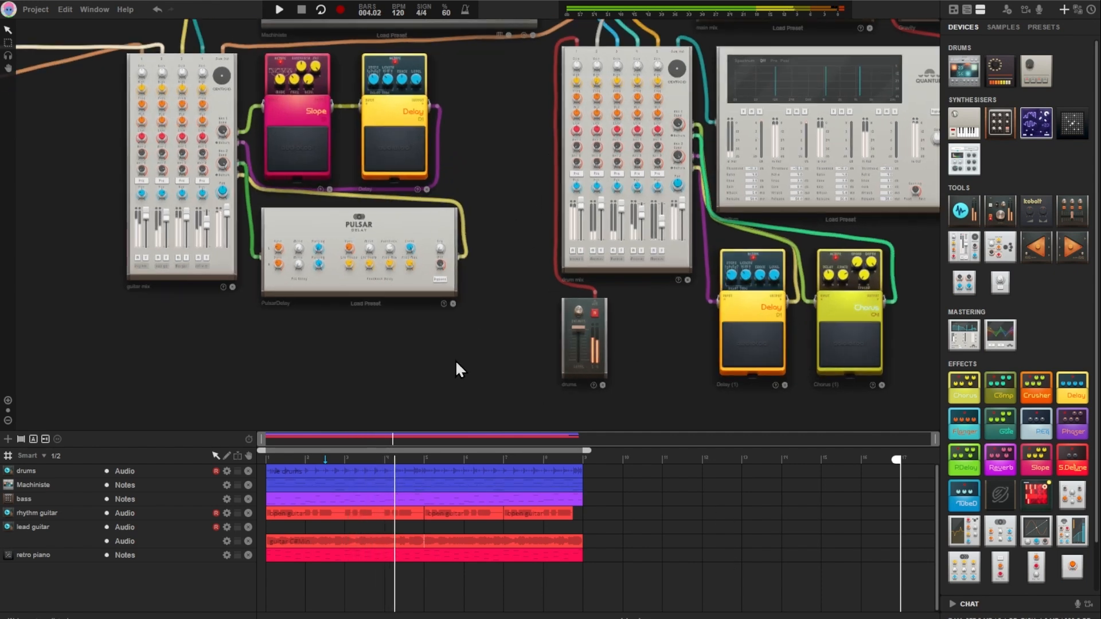
drag(455, 360, 546, 371)
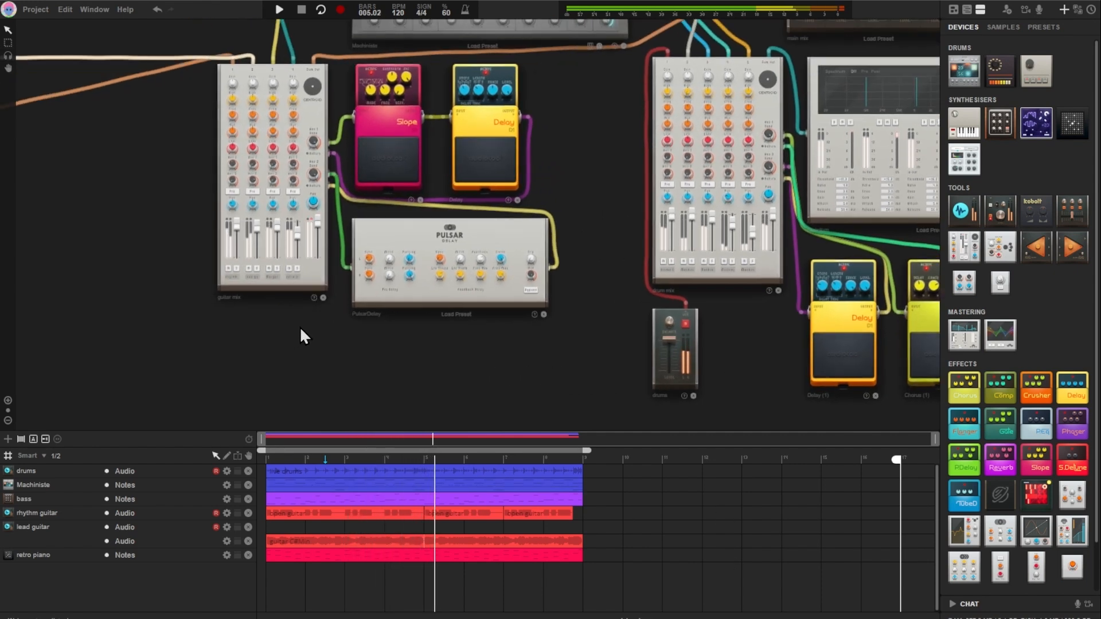
Step: Listen to the guitar mixer's third channel in solo and play the mix with the guitar mixer's solos off
scroll(287, 317, up, 1)
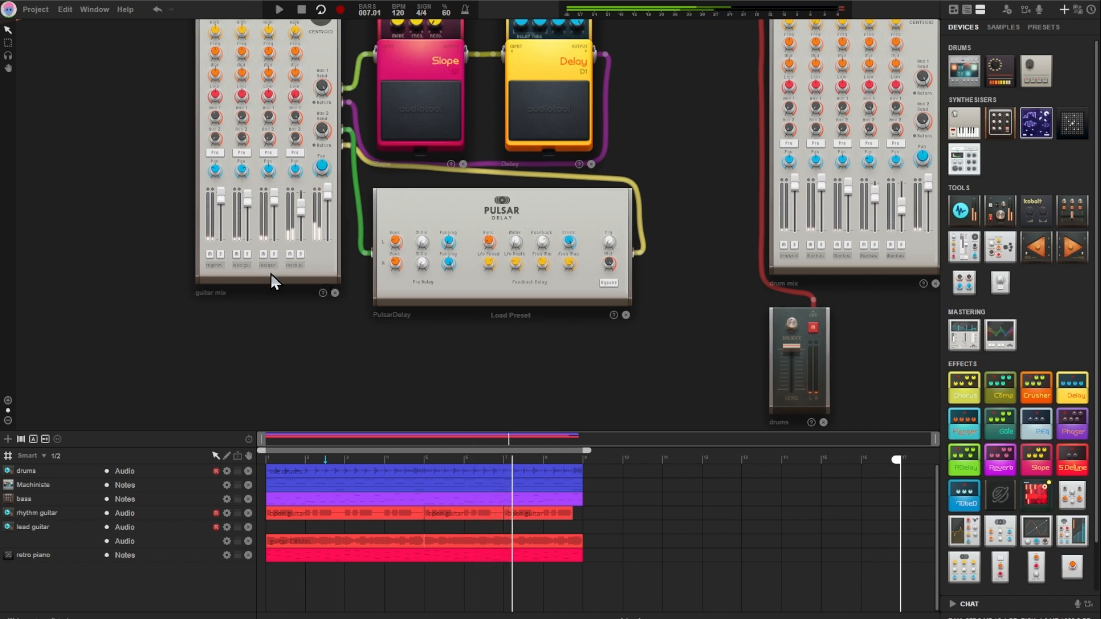
click(274, 253)
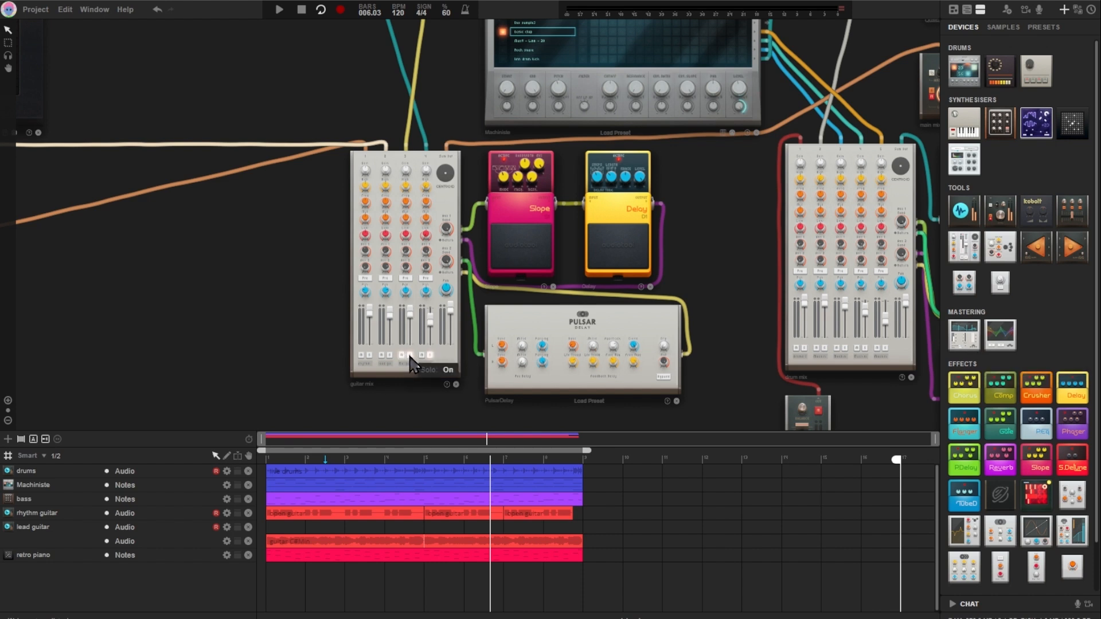
key(space)
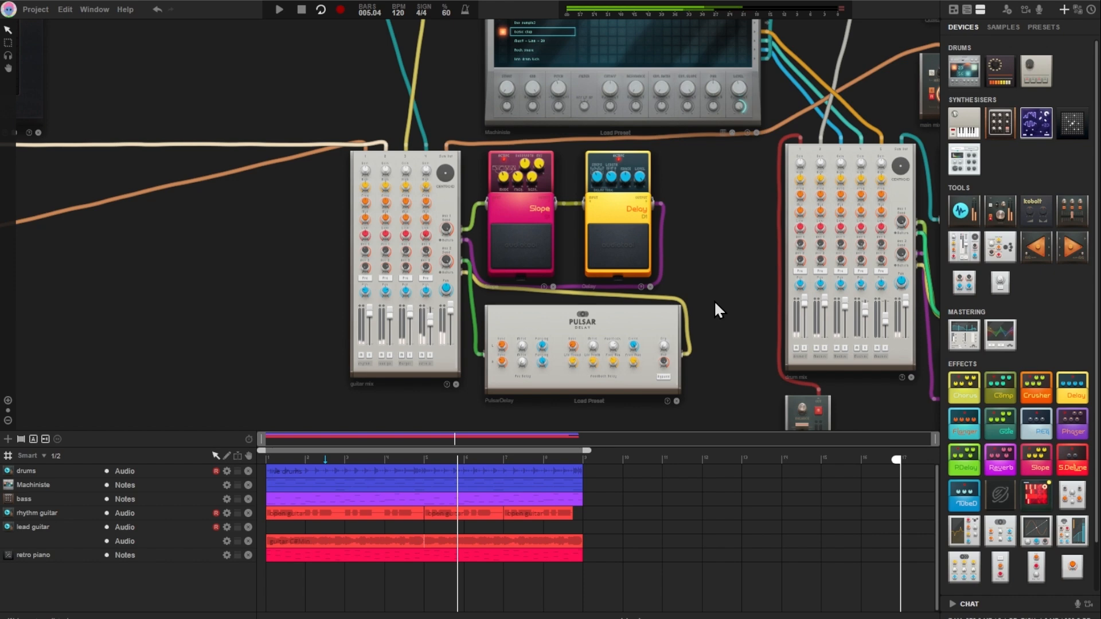